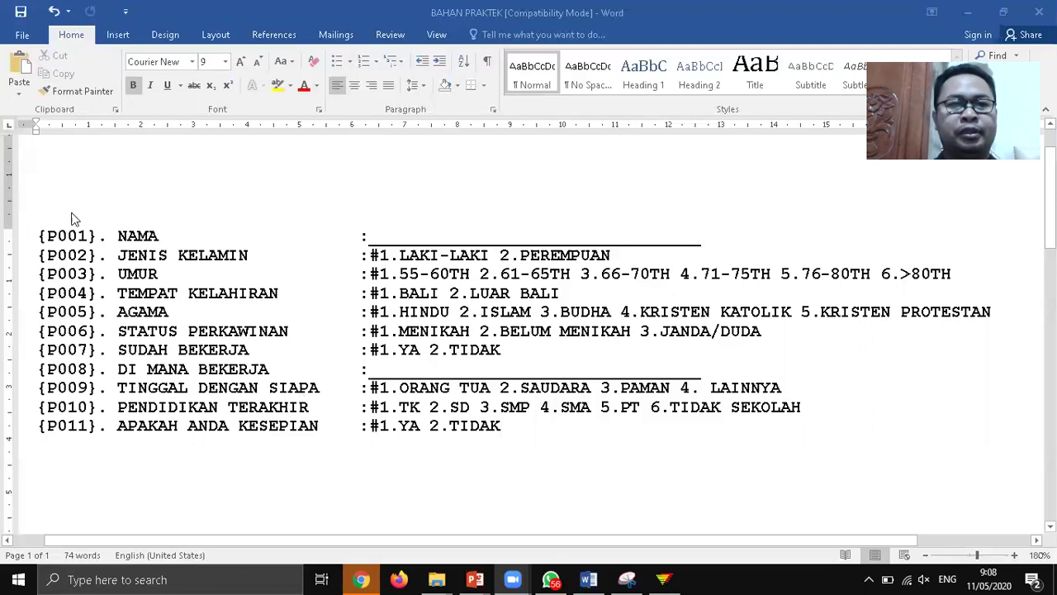
Step: Copy all the questionnaire lines from {P001} NAMA to {P011} APAKAH ANDA KESEPIAN in the Word document
left_click(41, 233)
left_click_drag(39, 232, 482, 439)
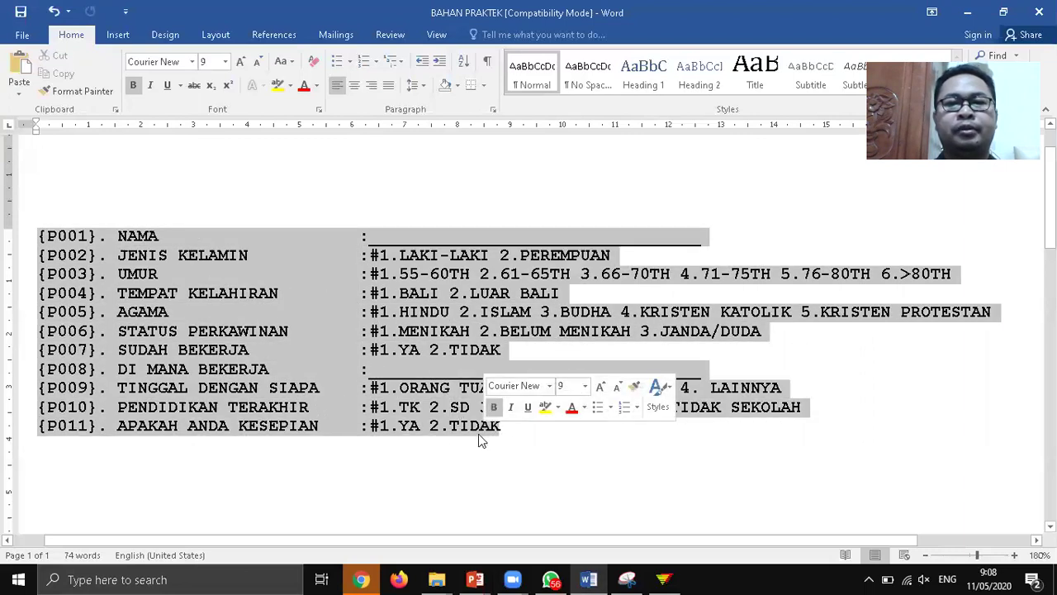
left_click(63, 75)
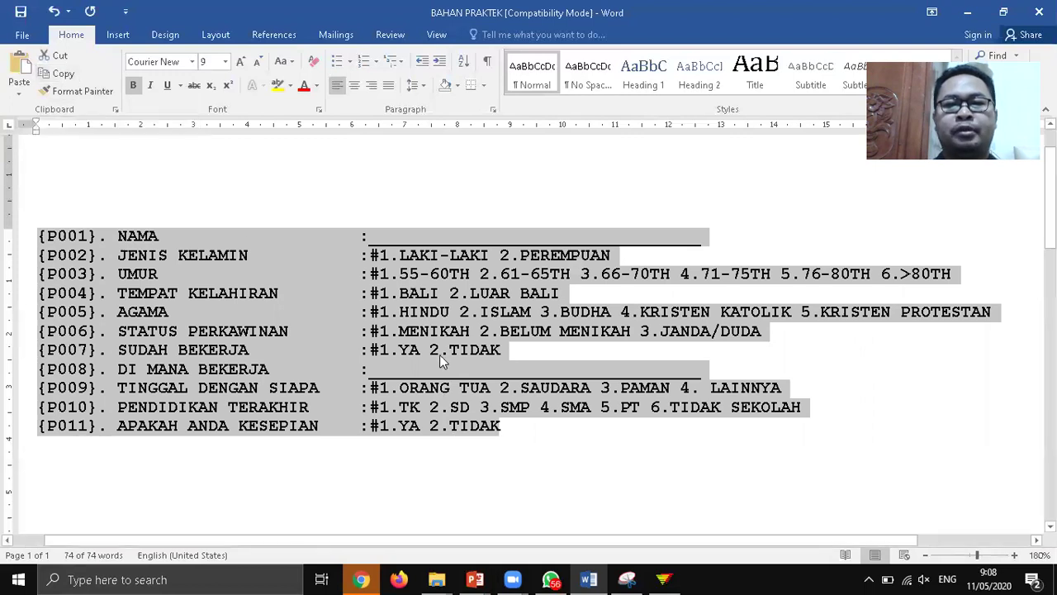
Step: Switch to EpiData, create a new .QES file and paste the copied questionnaire into it
left_click(661, 578)
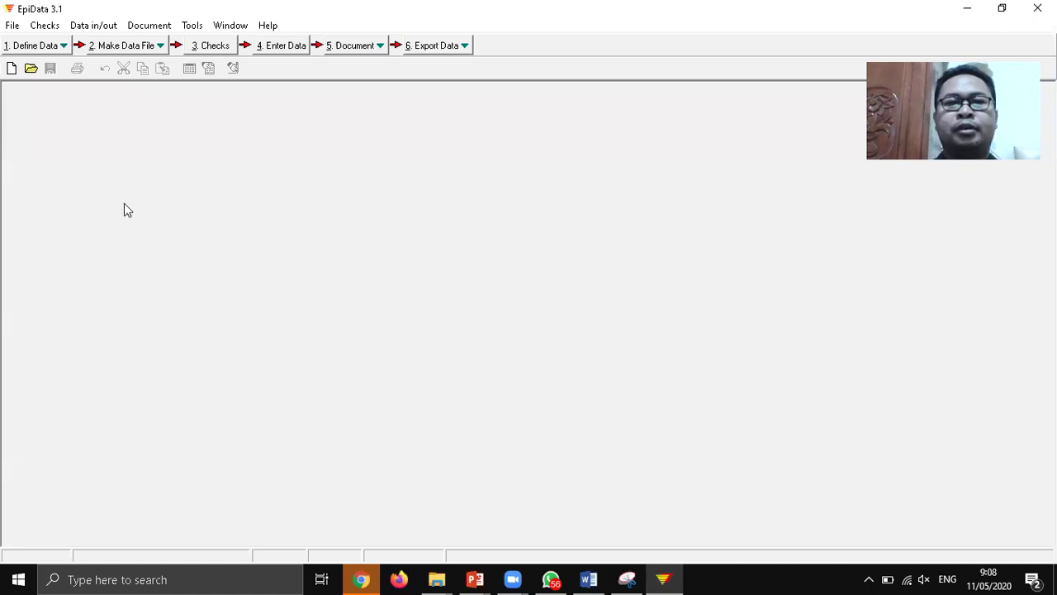
left_click(61, 49)
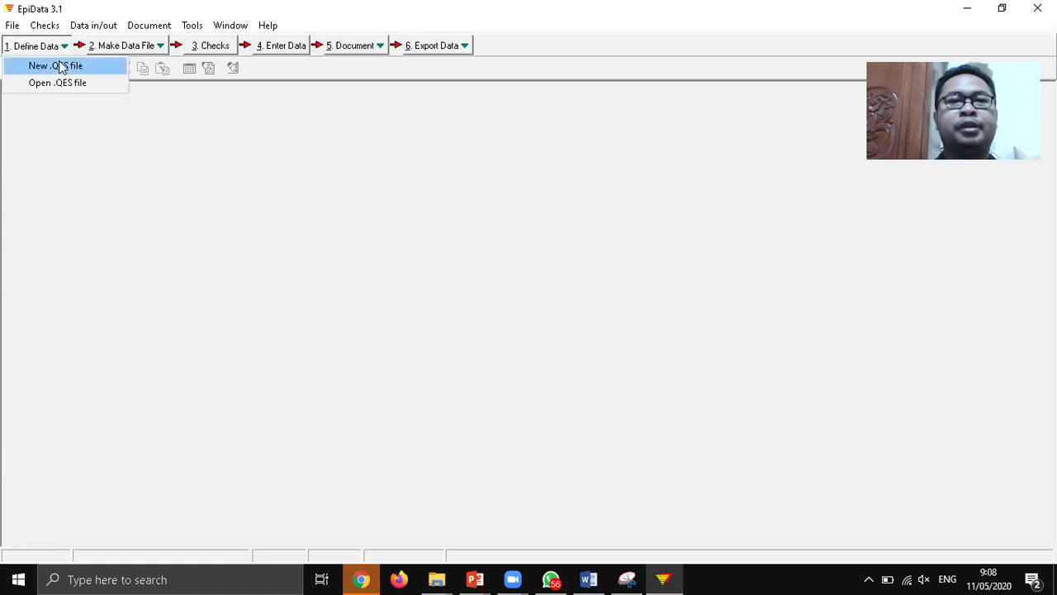
left_click(60, 70)
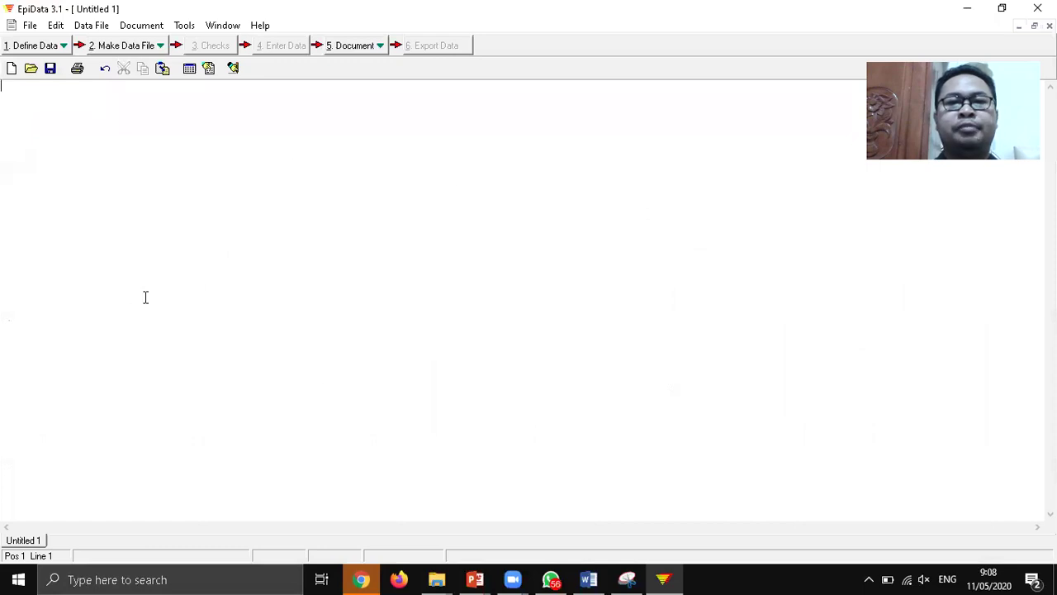
right_click(380, 167)
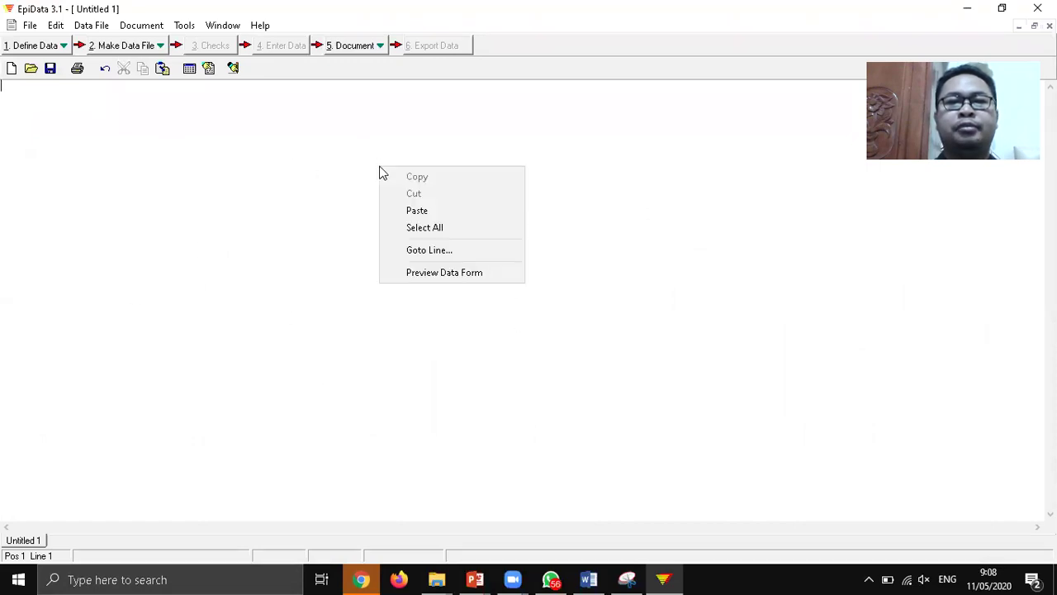
left_click(418, 210)
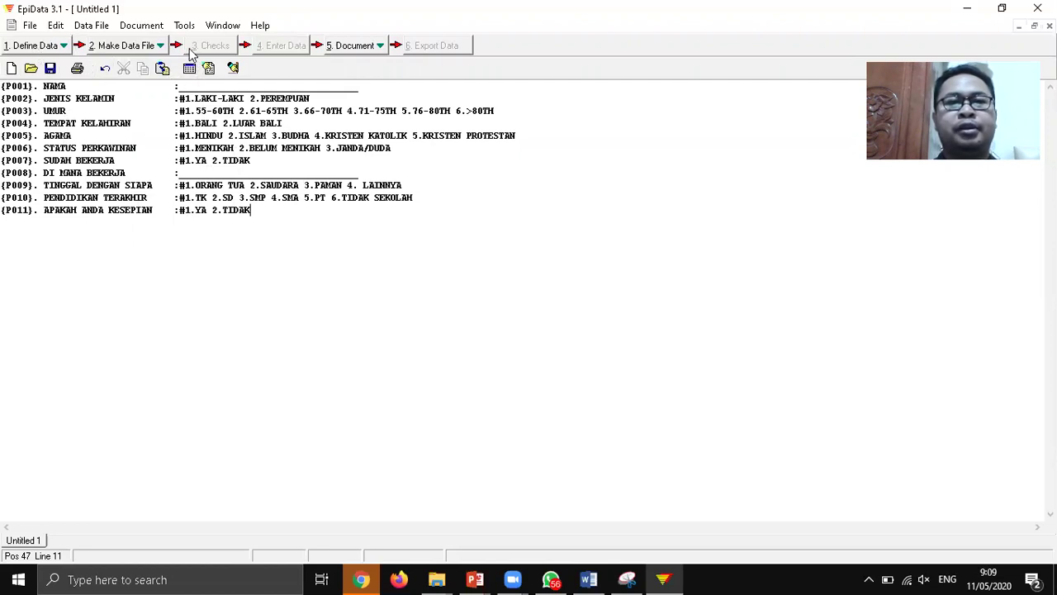
Step: Start making the data file, agree to save the questionnaire, and create and open a folder named Latihan in Documents
left_click(147, 48)
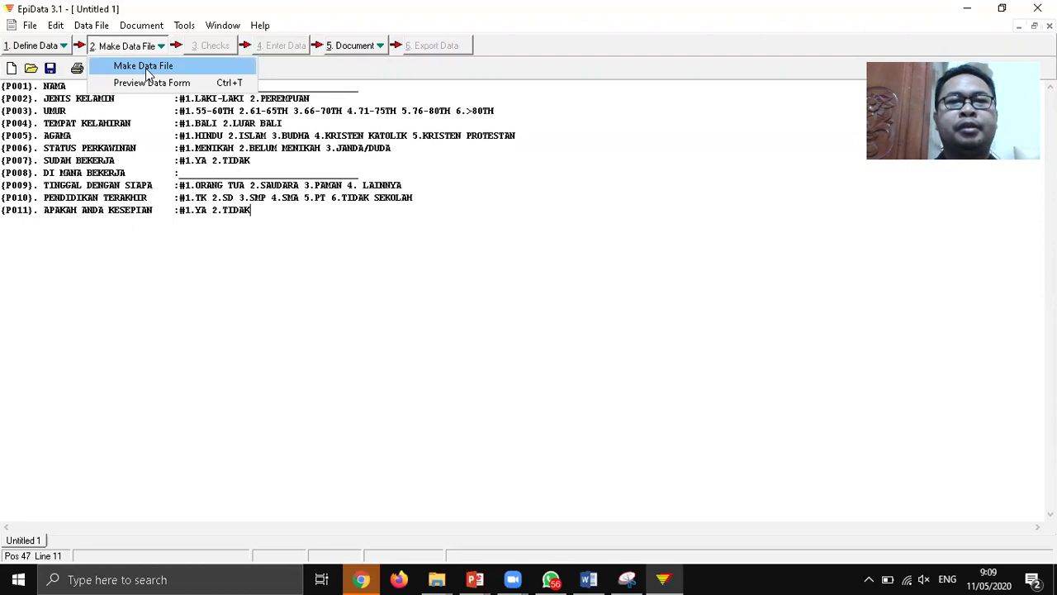
left_click(144, 67)
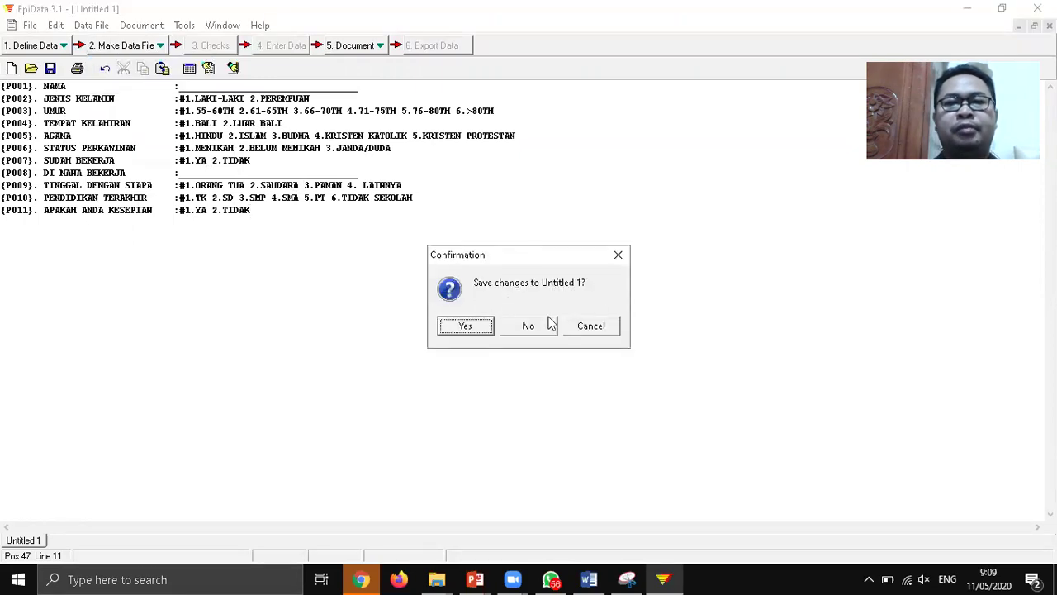
left_click(466, 326)
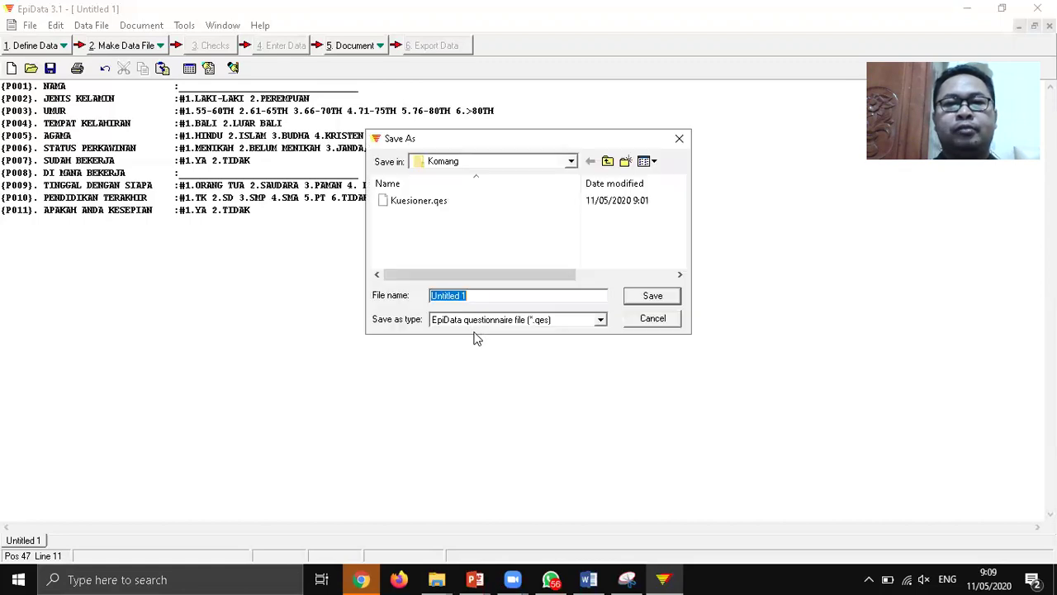
left_click(607, 161)
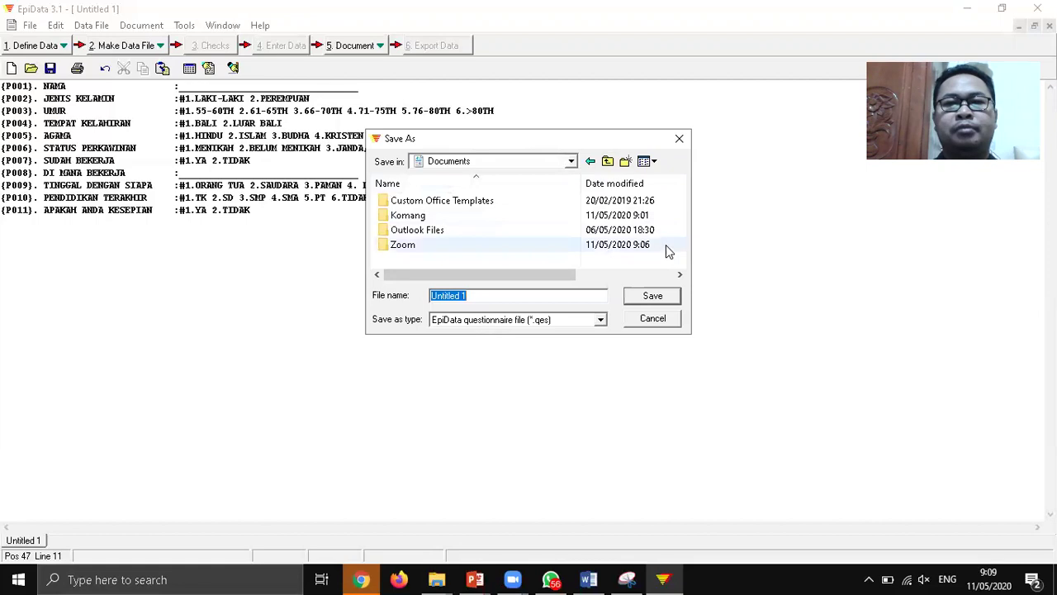
left_click(626, 162)
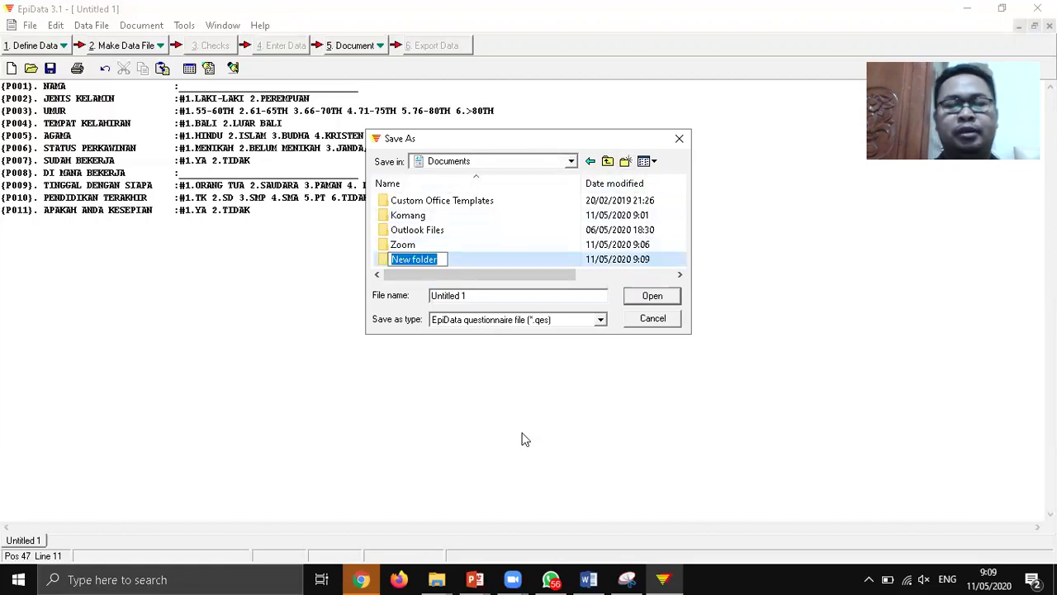
type("Latihan")
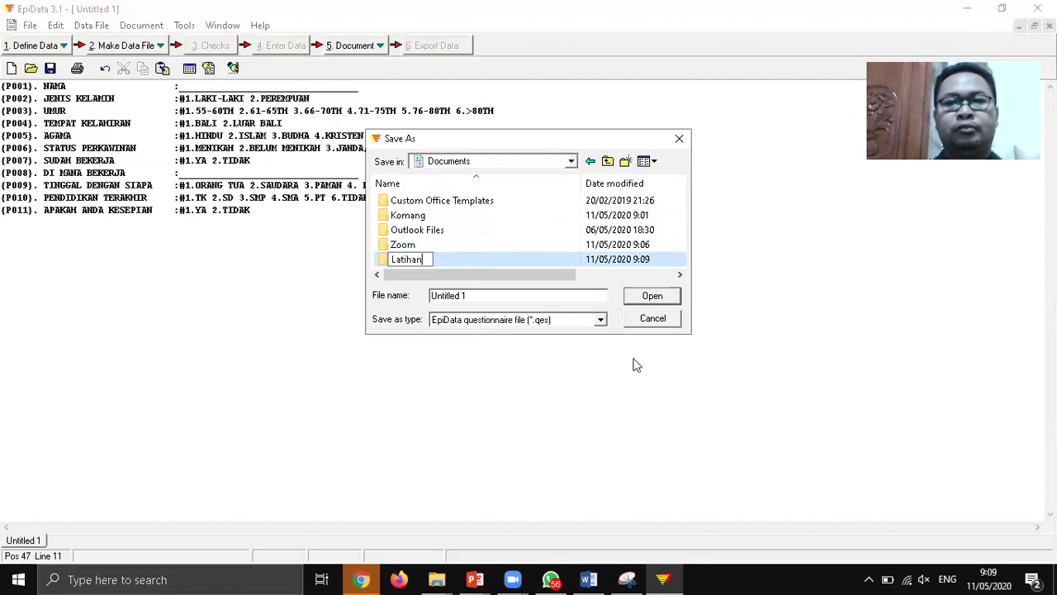
left_click(652, 299)
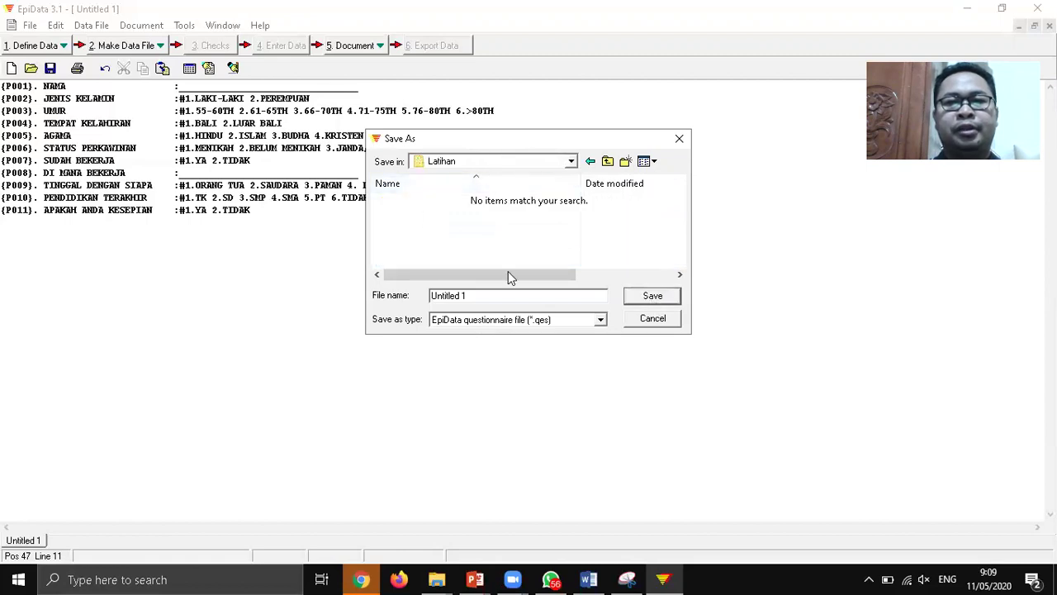
Step: Save the questionnaire as Kuesioner in the Latihan folder
left_click_drag(486, 297, 312, 307)
type("K")
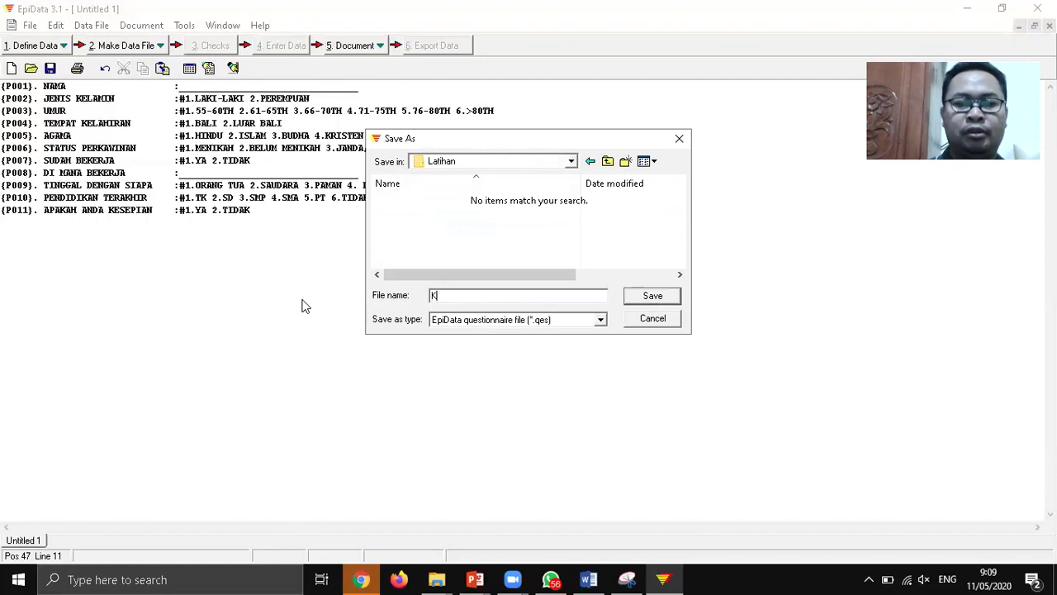
type("uesioner")
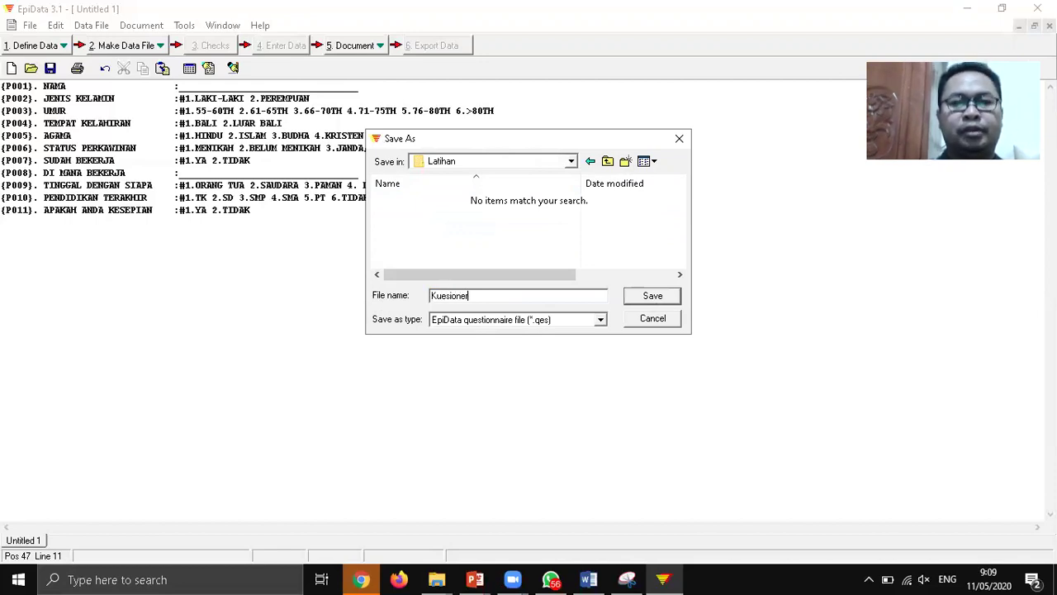
left_click(662, 299)
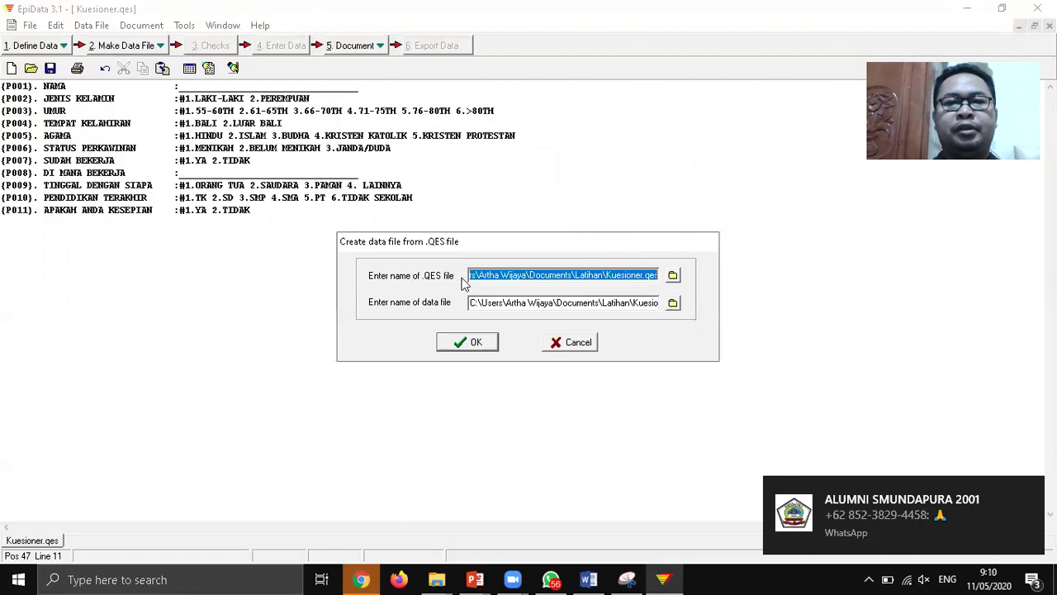
Step: Create the data file from Kuesioner.qes with the proposed file names and an empty data file label
left_click(474, 343)
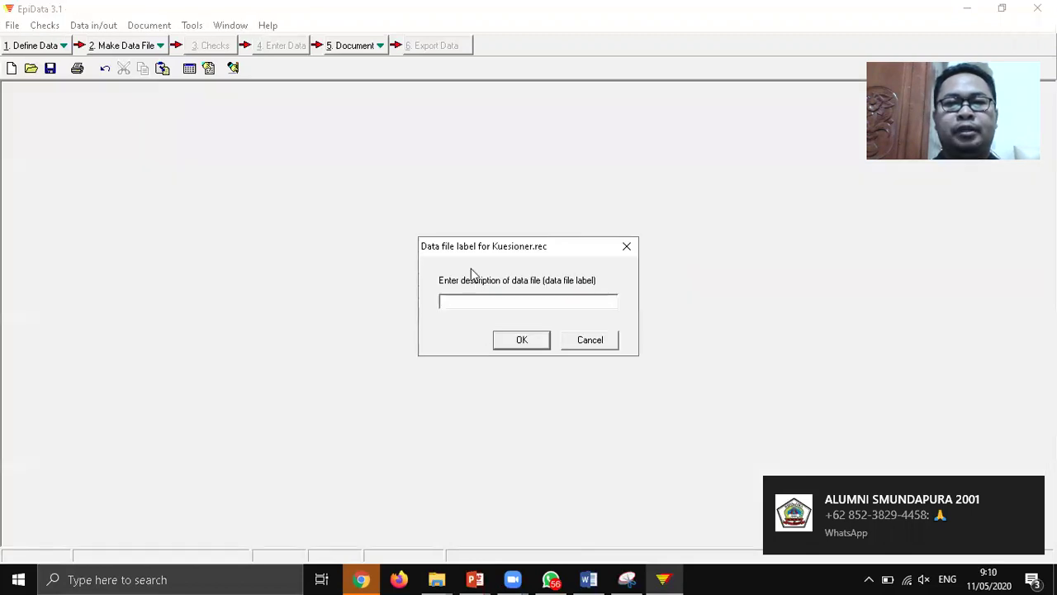
left_click(511, 347)
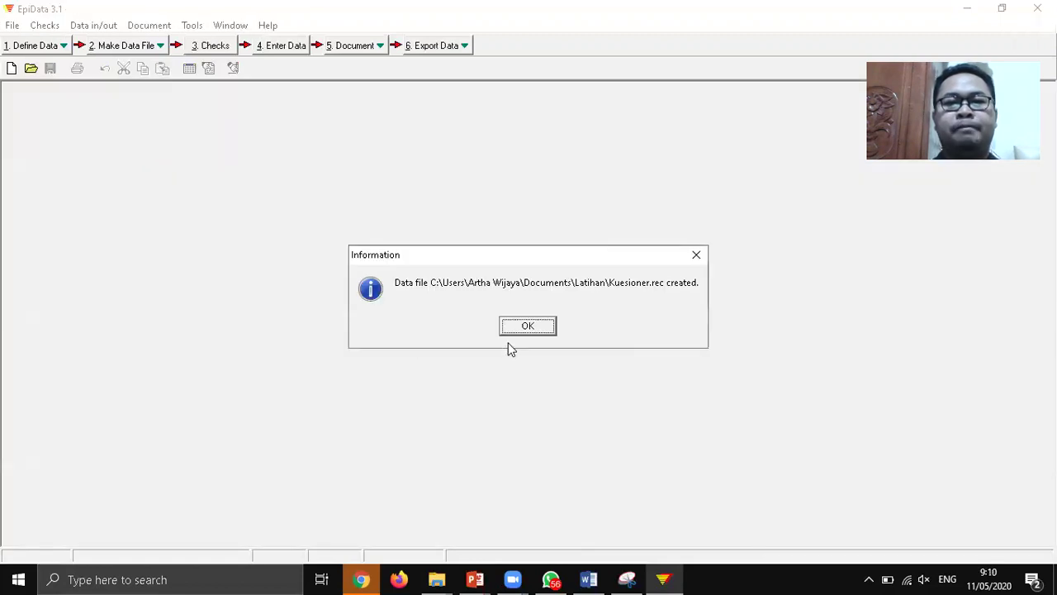
left_click(521, 331)
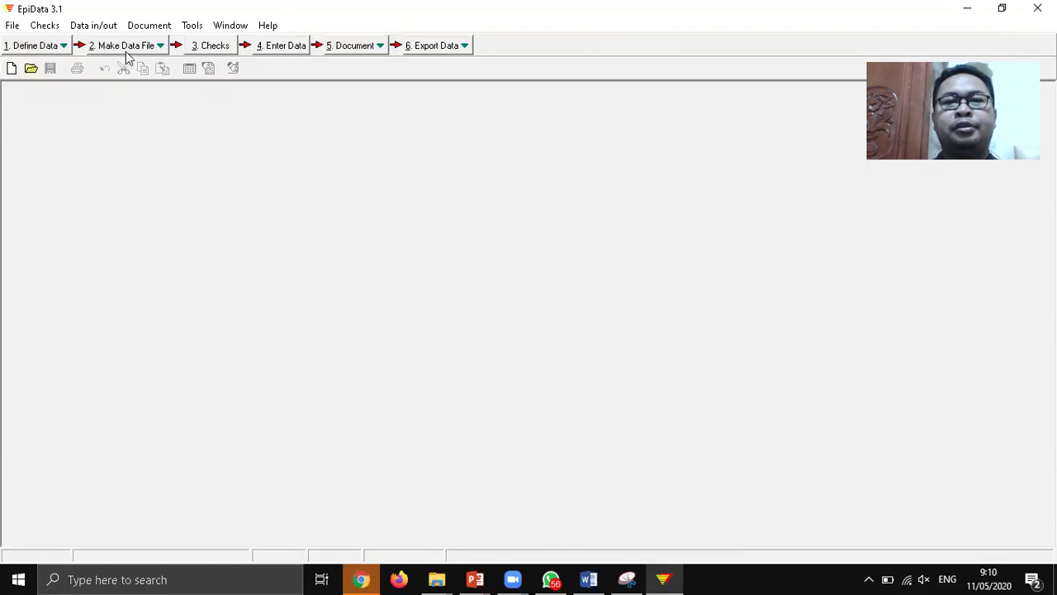
Step: Open Kuesioner.rec from the Latihan folder to add checks
left_click(216, 51)
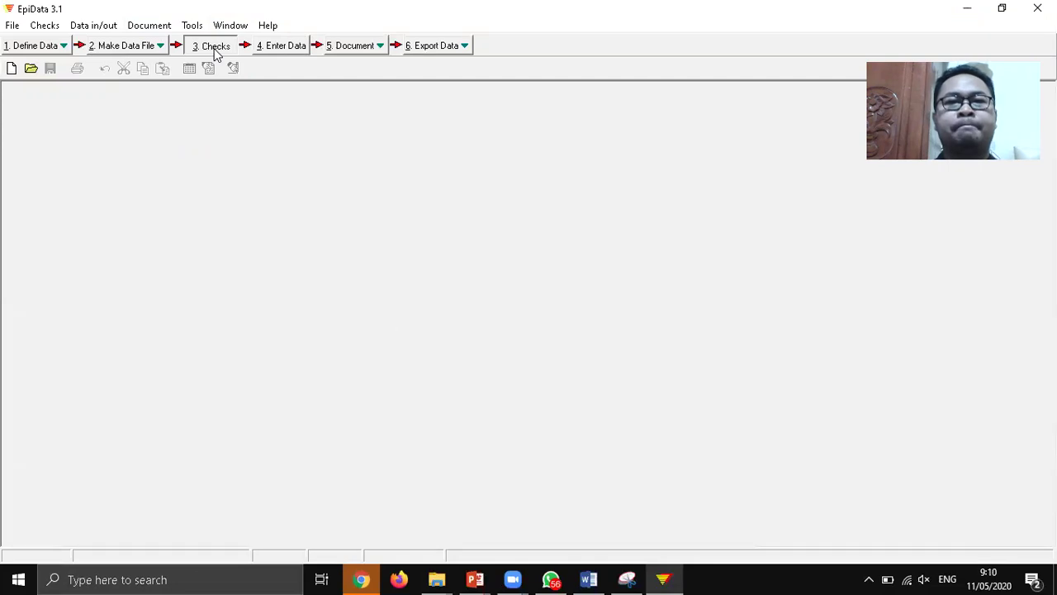
left_click(215, 47)
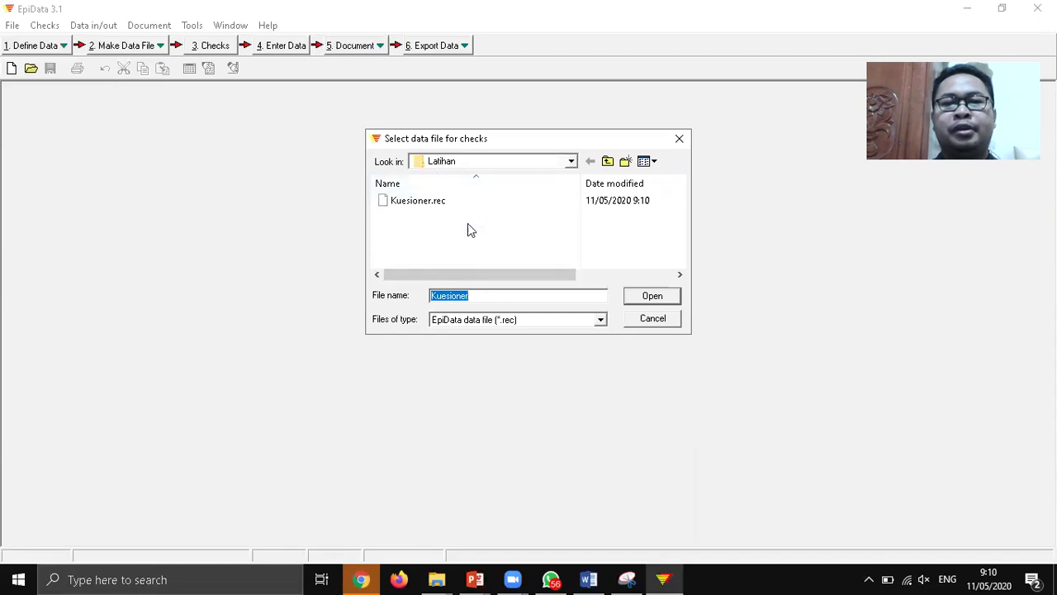
left_click(410, 207)
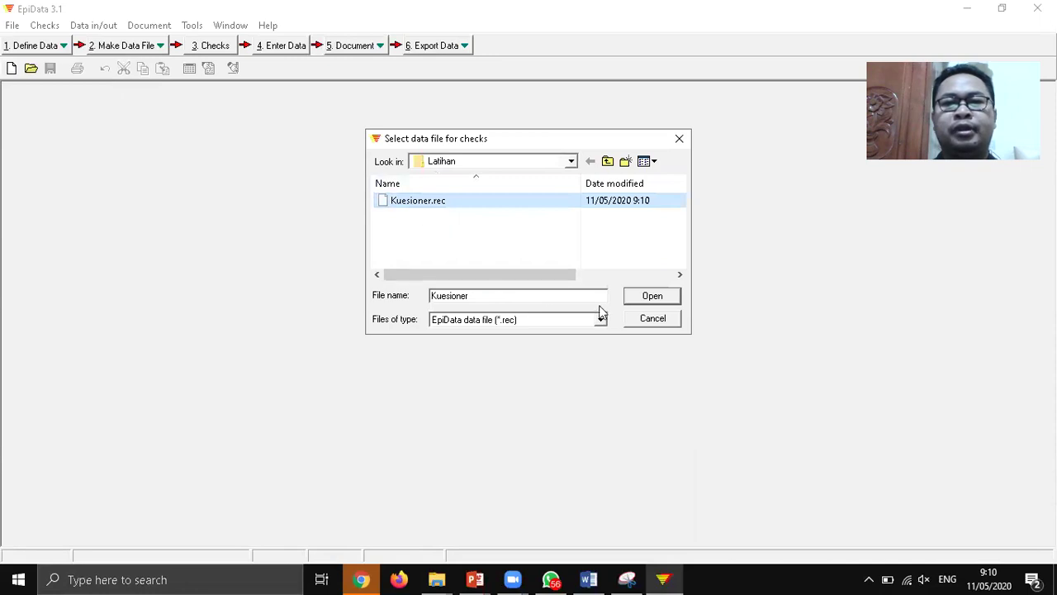
left_click(647, 302)
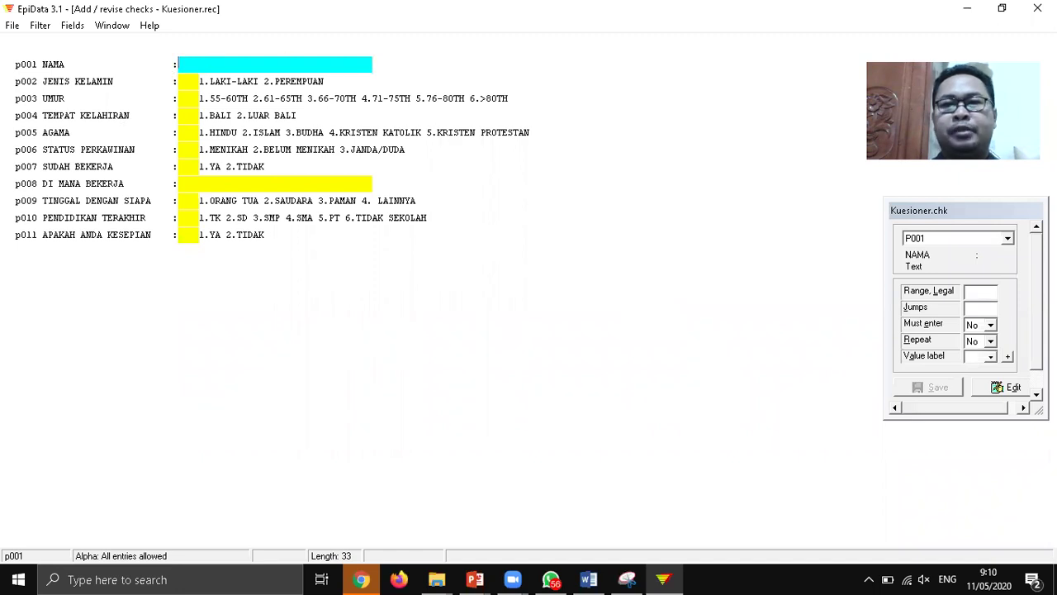
Step: Move the Kuesioner.chk window close beside the questionnaire's answer options
left_click(988, 219)
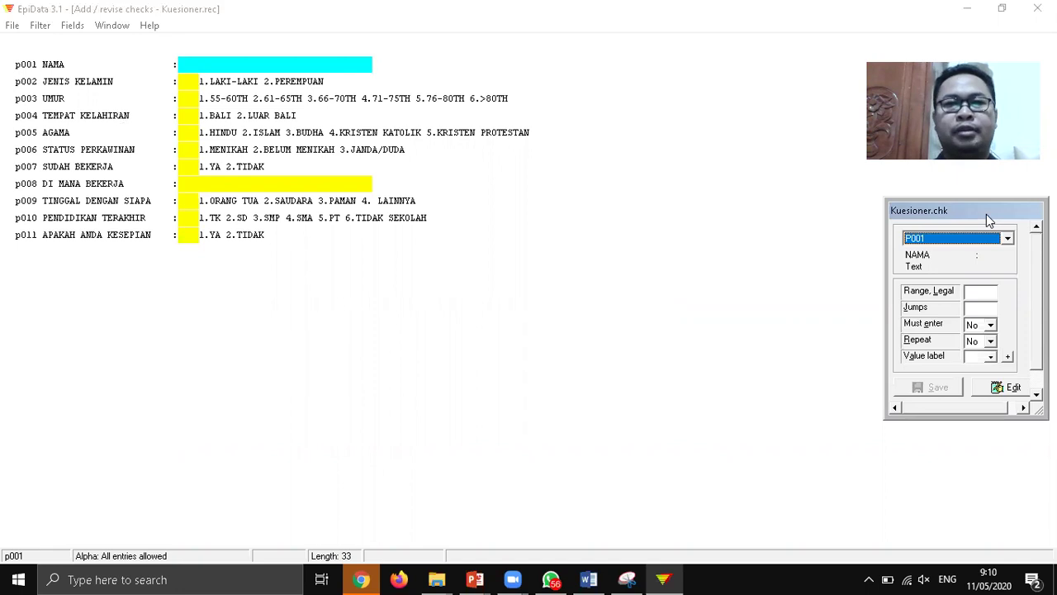
left_click_drag(989, 219, 701, 71)
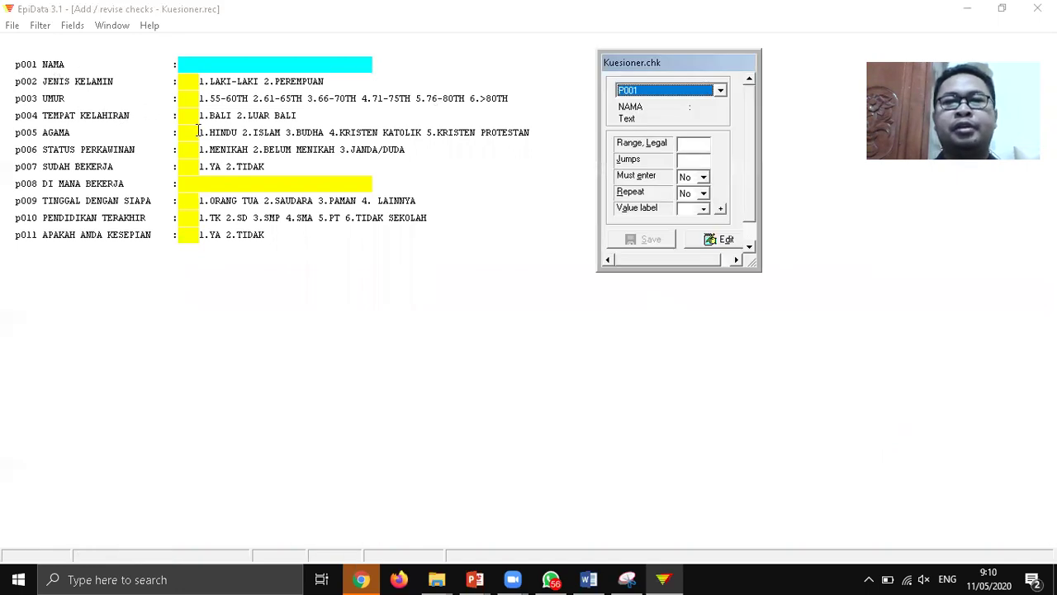
left_click_drag(686, 61, 667, 77)
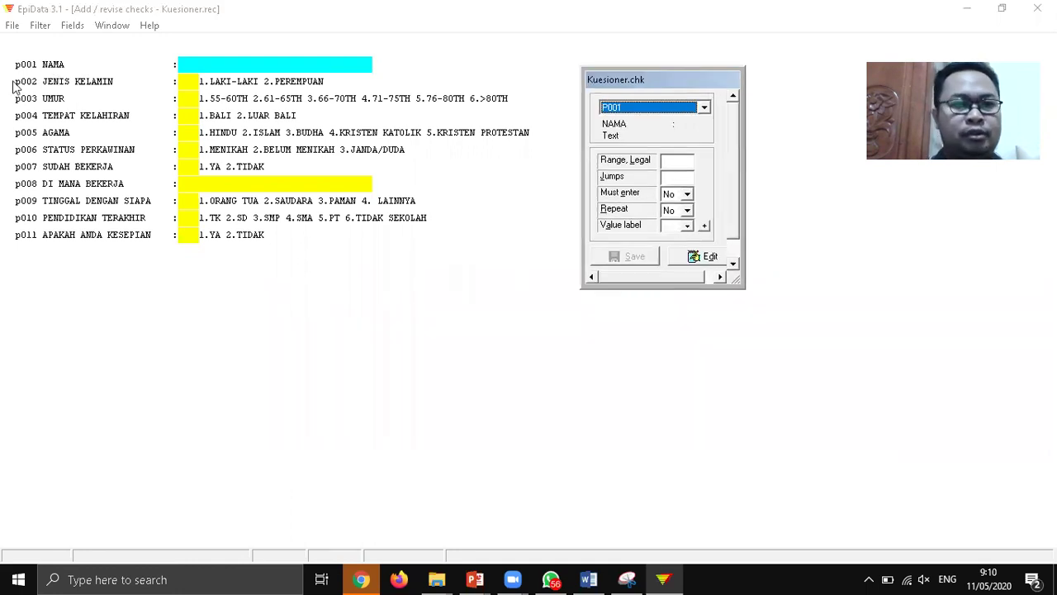
Step: Make field P001 (NAMA) mandatory by setting Must enter to Yes
left_click(704, 107)
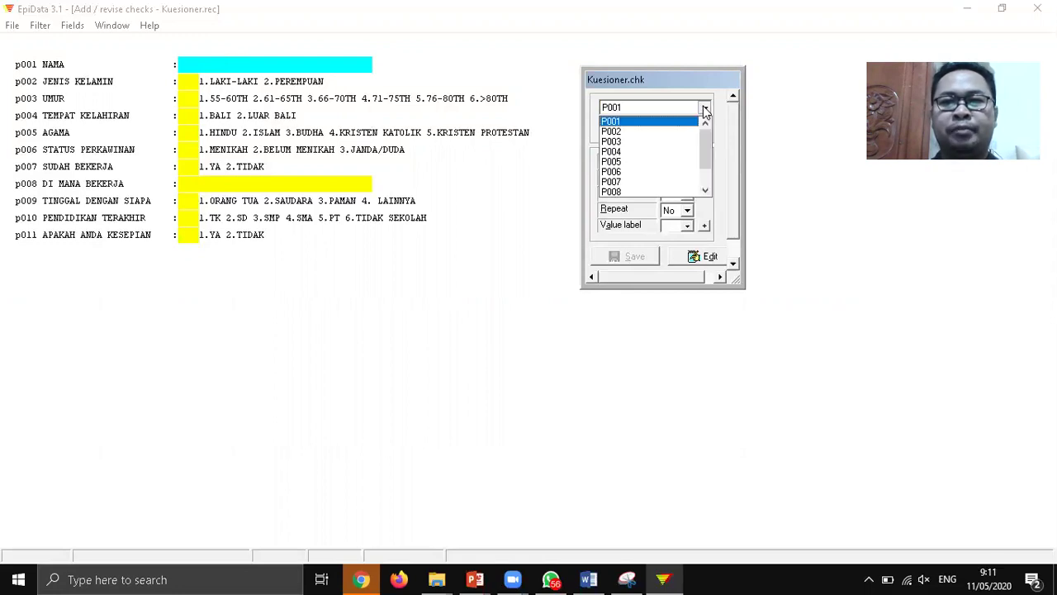
left_click(661, 123)
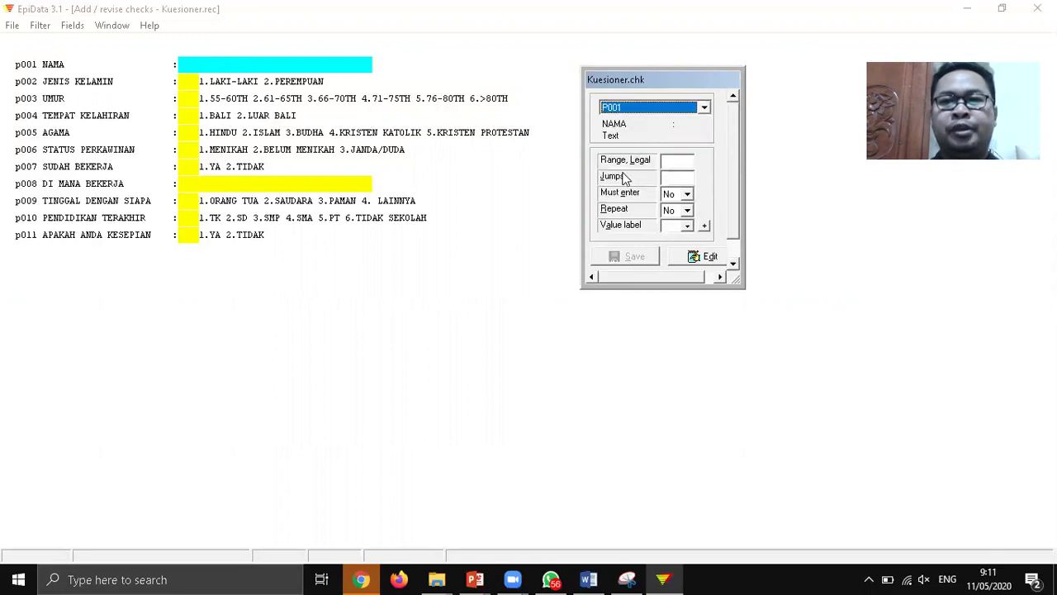
left_click(687, 195)
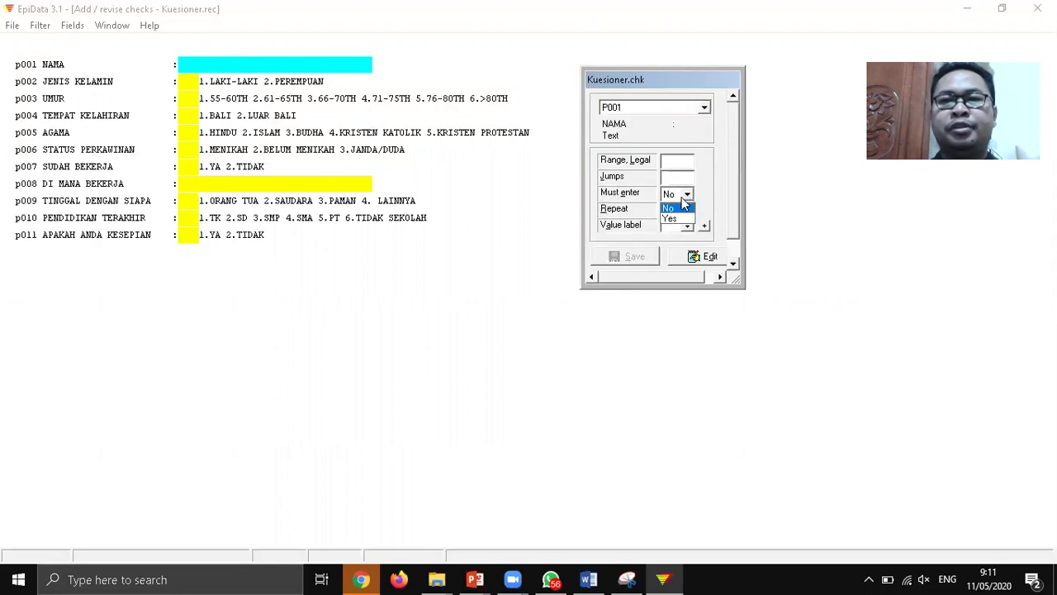
left_click(669, 218)
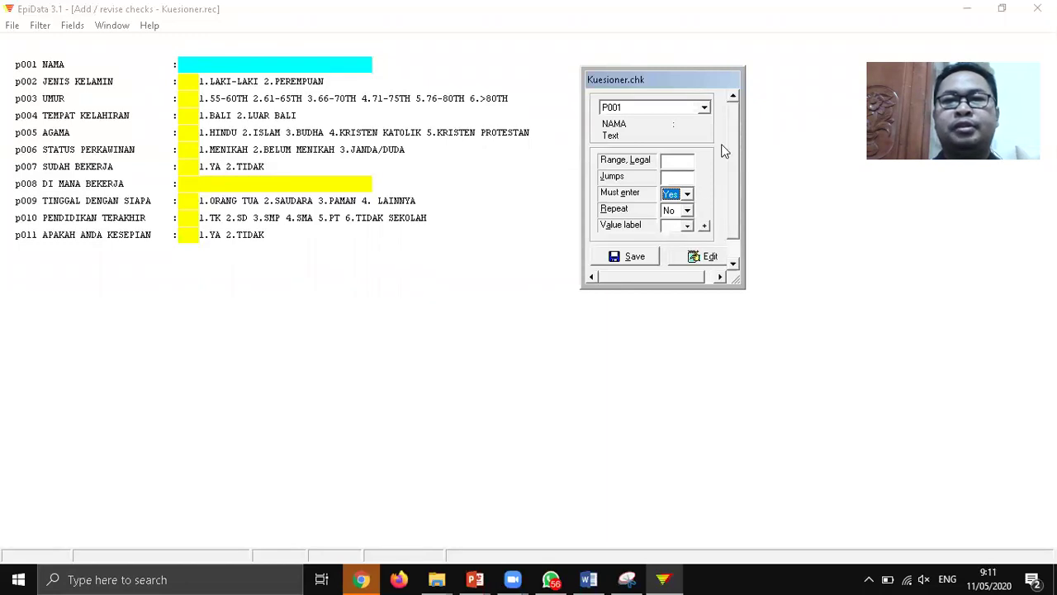
Step: For field P002 (JENIS KELAMIN), set Must enter to Yes and the legal range to 1-2
left_click(705, 108)
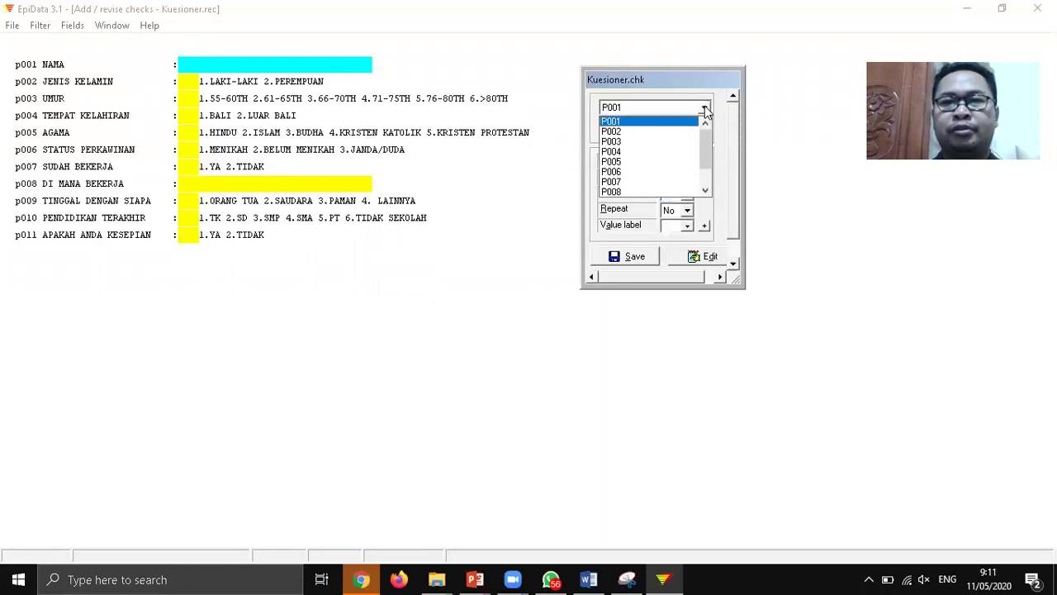
left_click(626, 132)
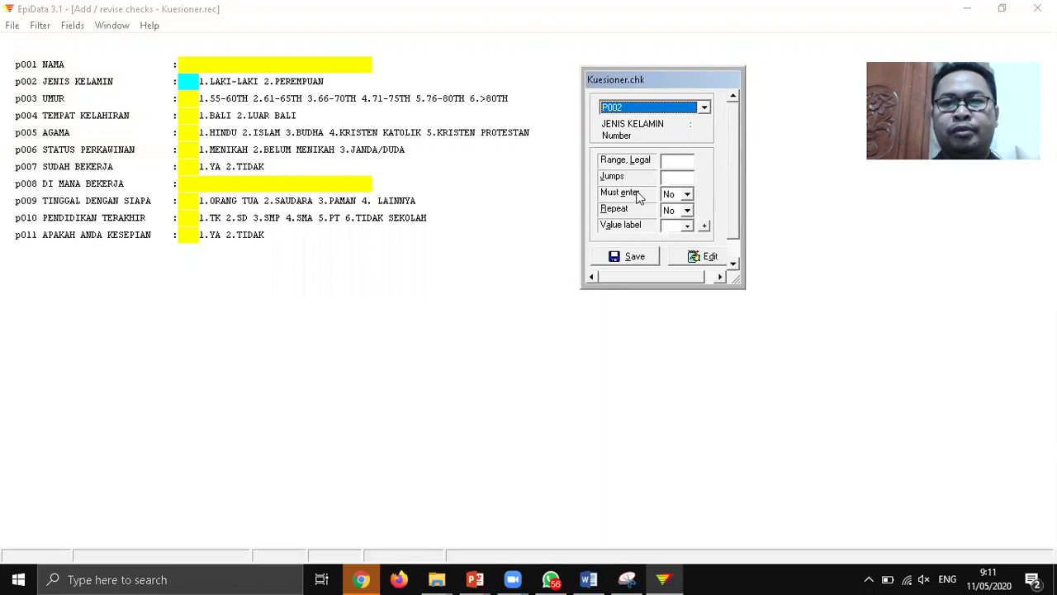
left_click(687, 193)
left_click(679, 220)
left_click(673, 160)
type("1-2")
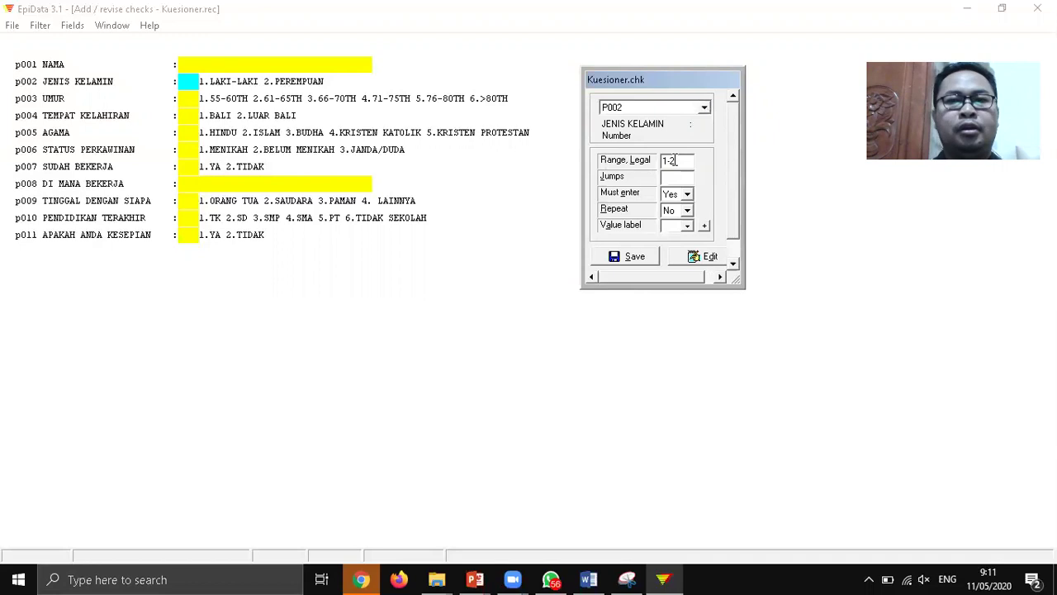
Step: For field P003 (UMUR), set Must enter to Yes and the legal range to 1-6
left_click(704, 108)
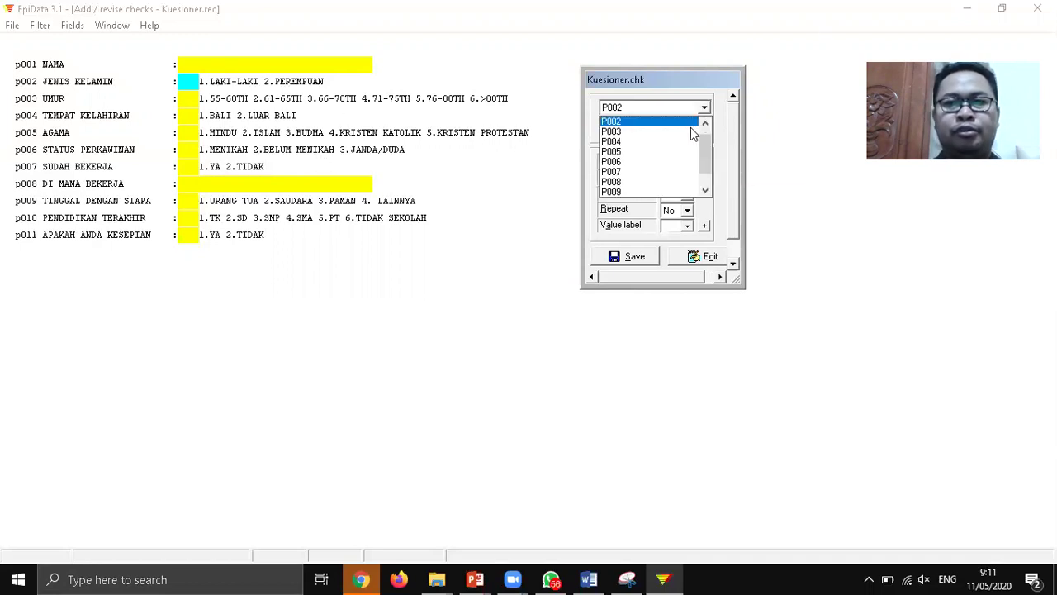
left_click(689, 132)
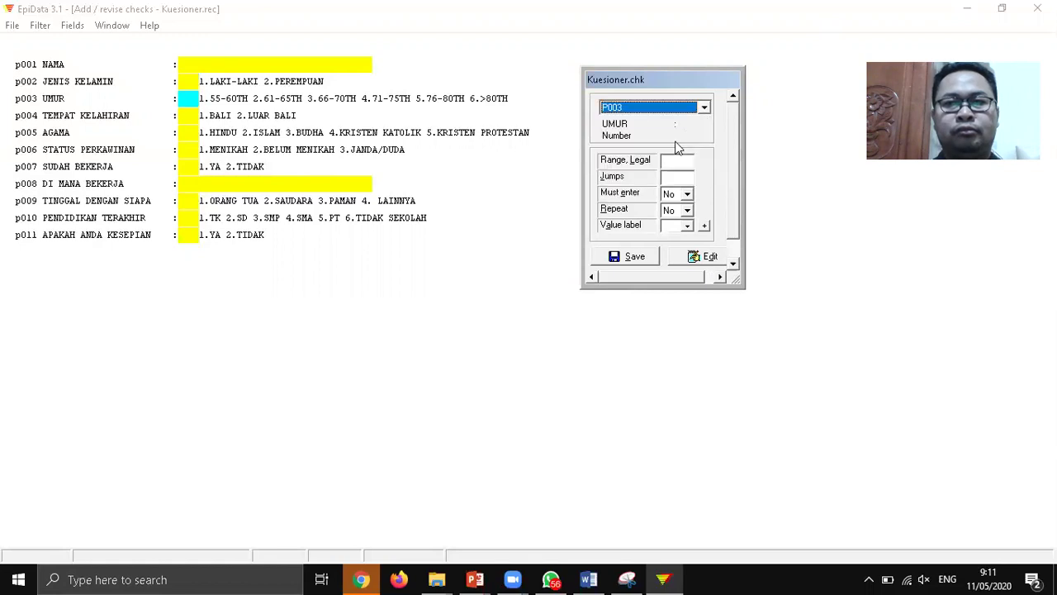
left_click(688, 195)
left_click(671, 218)
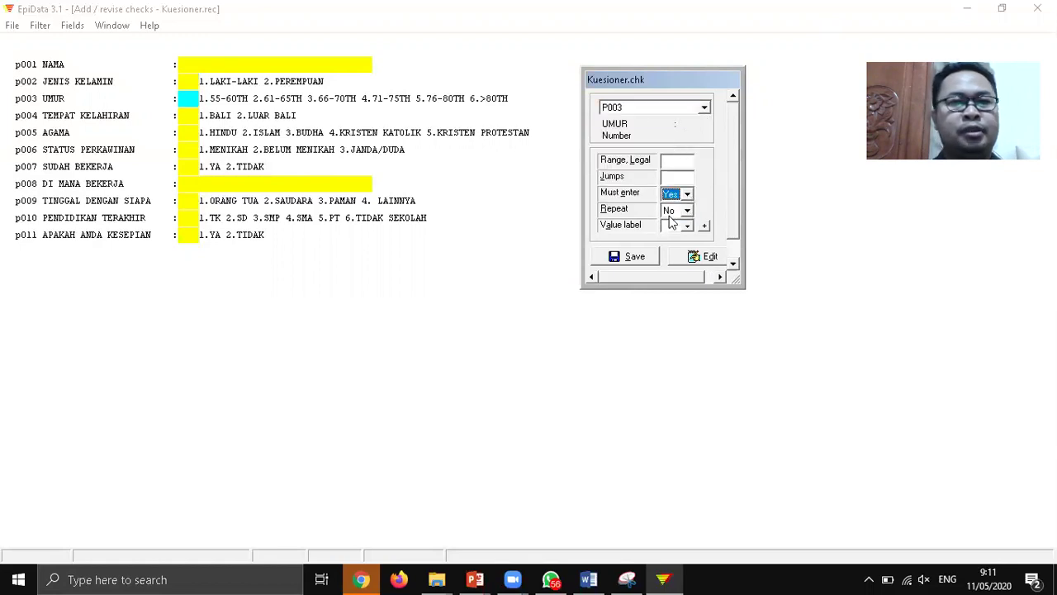
left_click(682, 159)
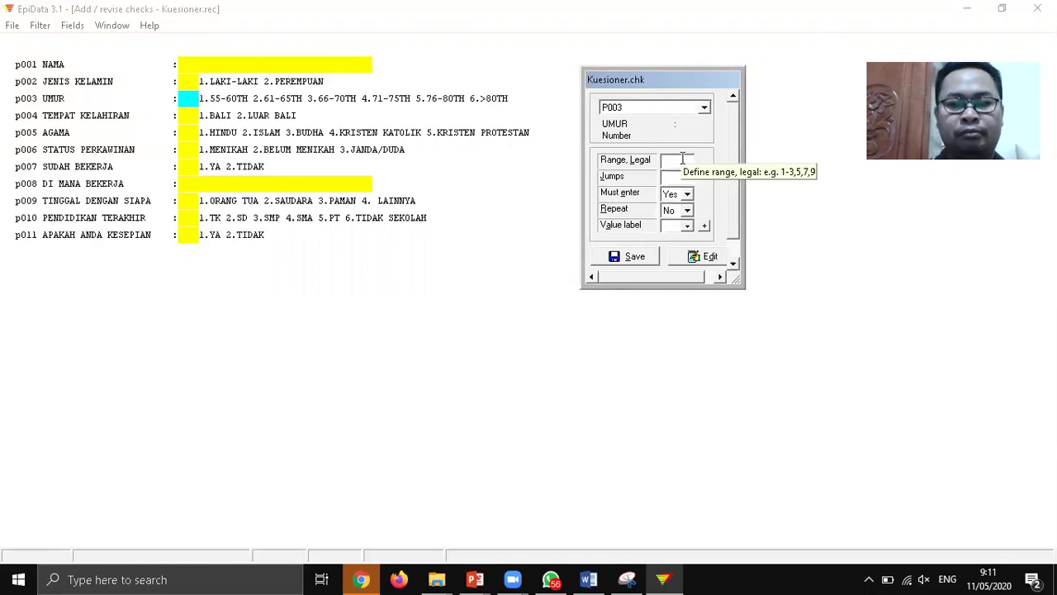
type("1-6")
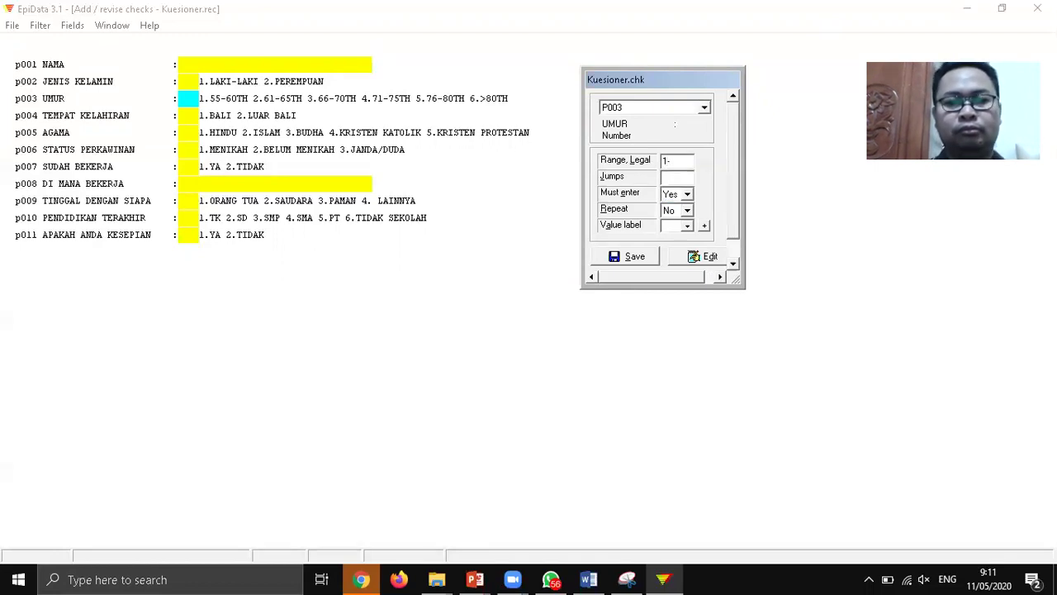
Step: For field P004 (TEMPAT KELAHIRAN), set Must enter to Yes and the legal range to 1-2
left_click(704, 110)
left_click(661, 138)
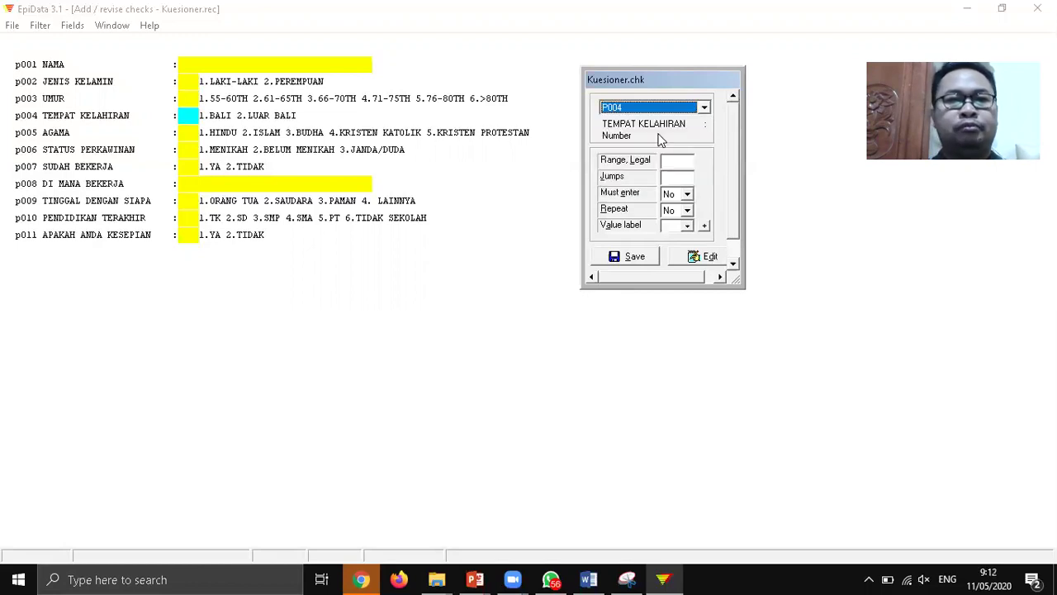
left_click(687, 195)
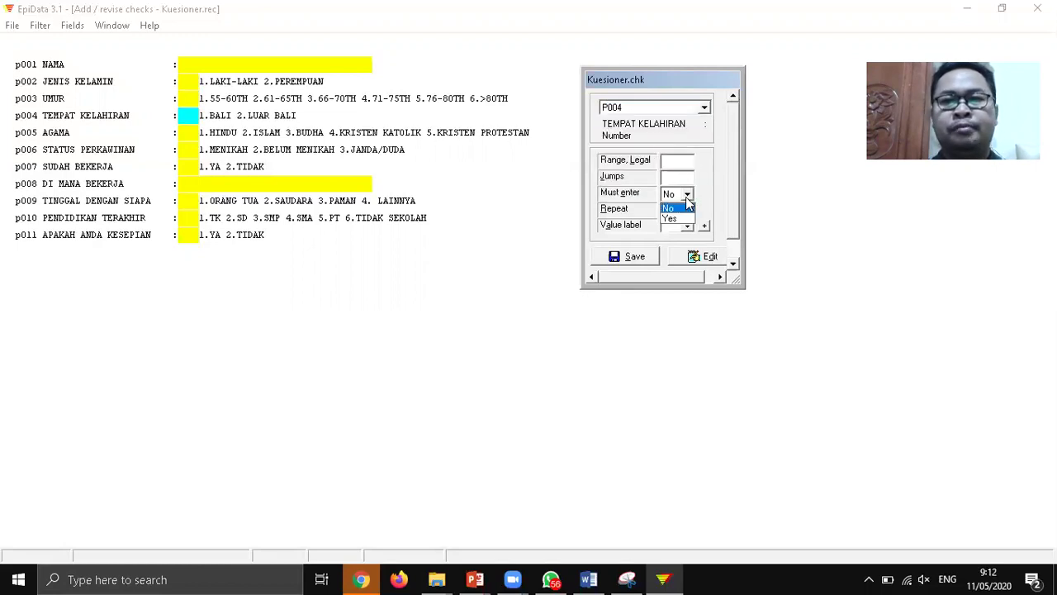
left_click(676, 218)
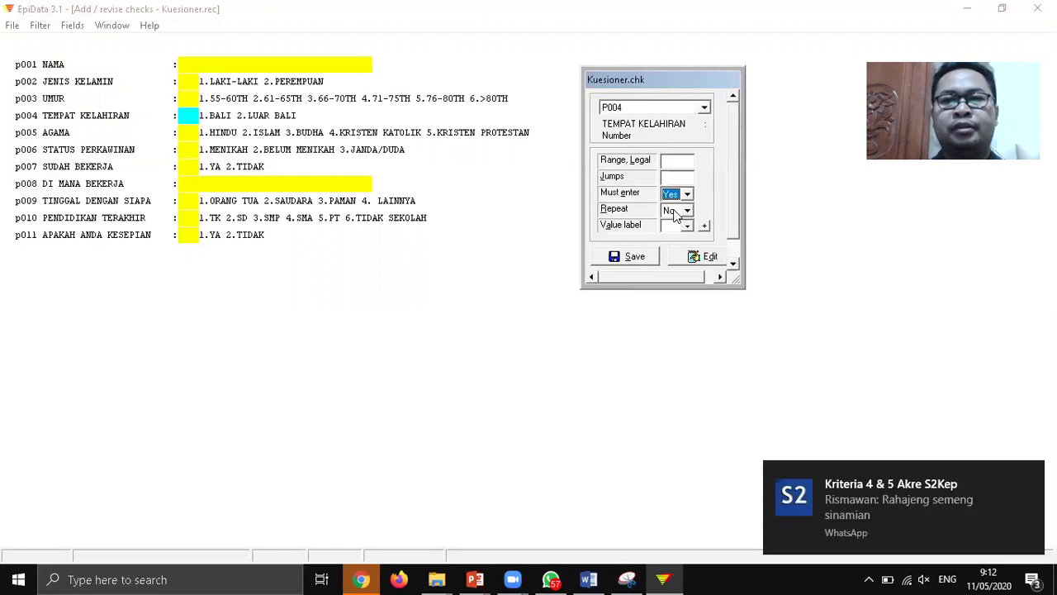
left_click(675, 163)
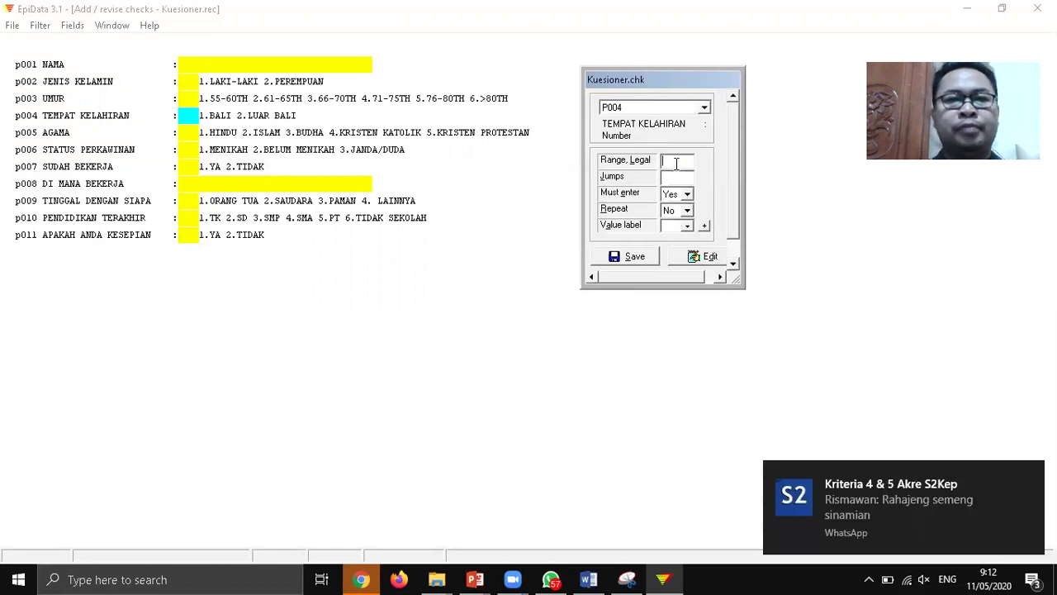
type("1-2")
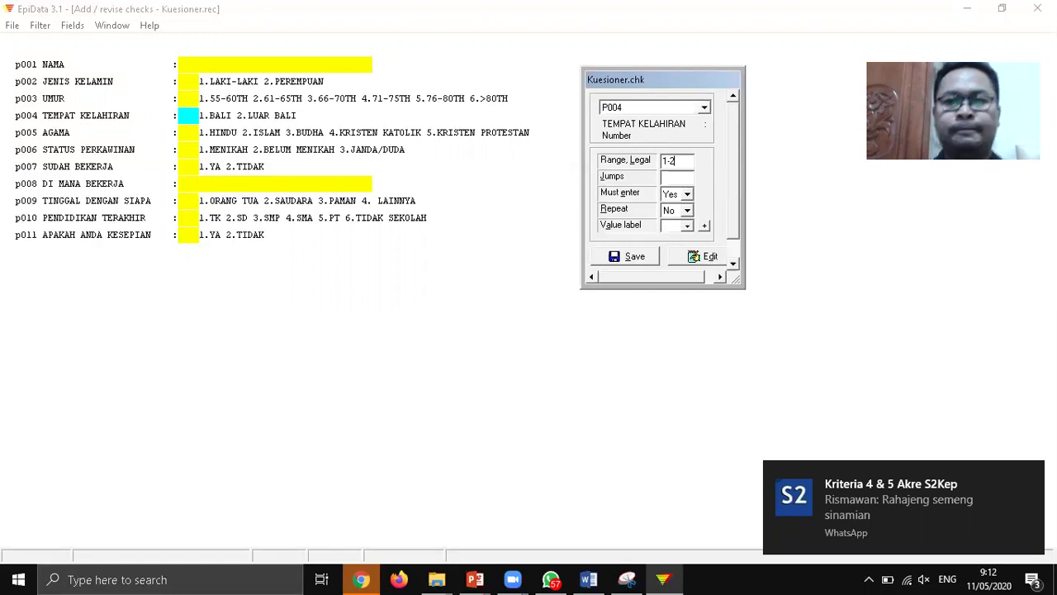
Step: For field P005 (AGAMA), set Must enter to Yes and the legal range to 1-5
left_click(704, 109)
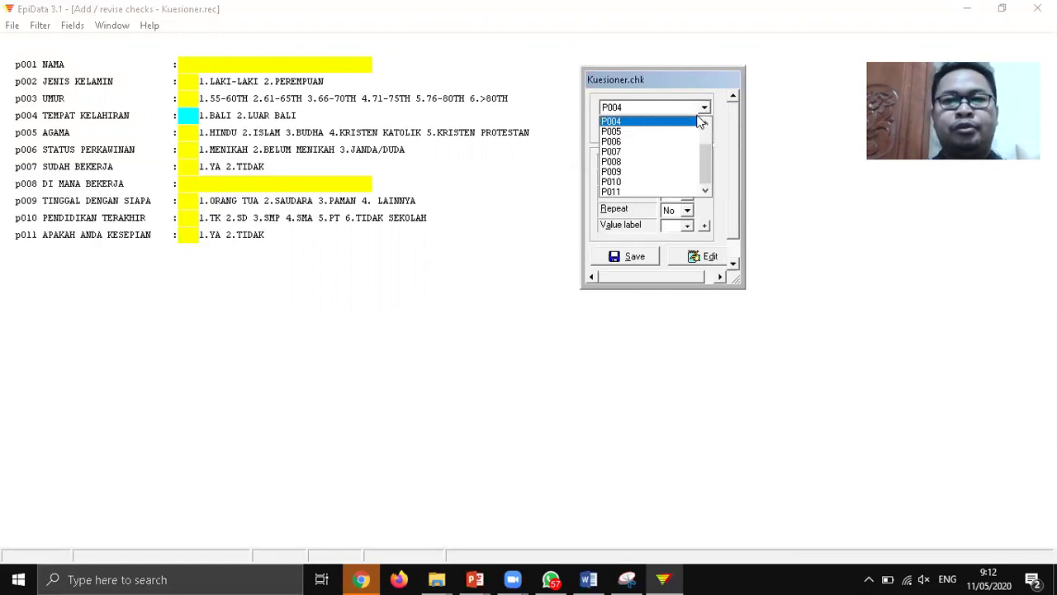
left_click(684, 132)
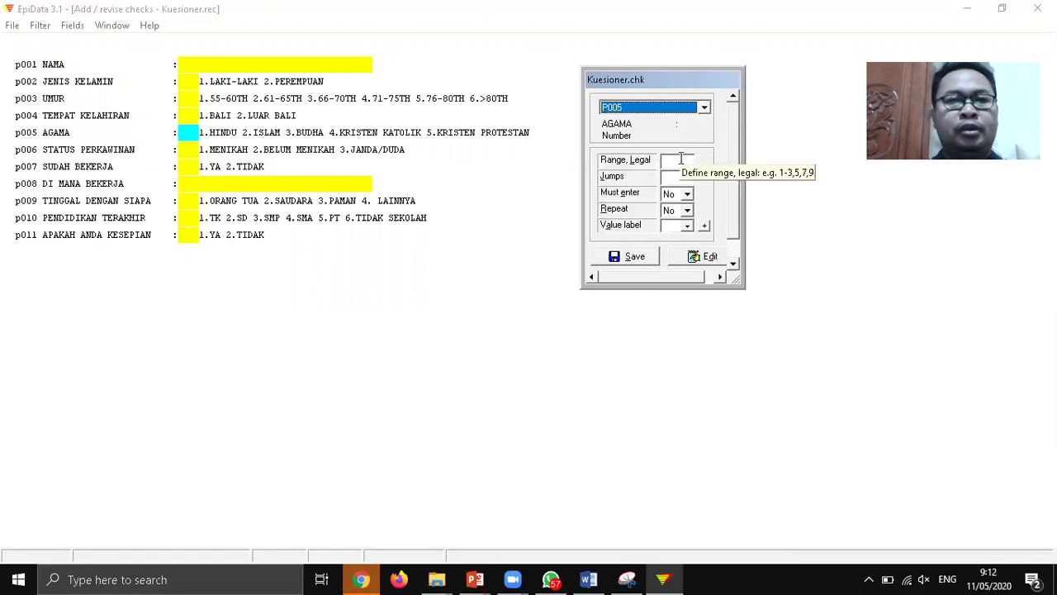
left_click(687, 193)
left_click(677, 218)
left_click(681, 159)
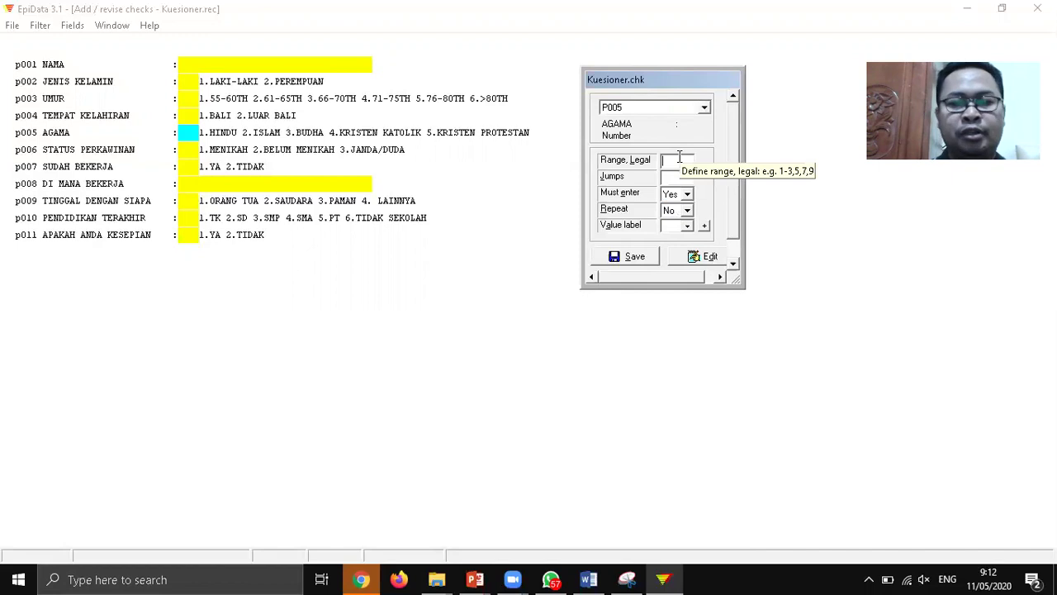
type("1-5")
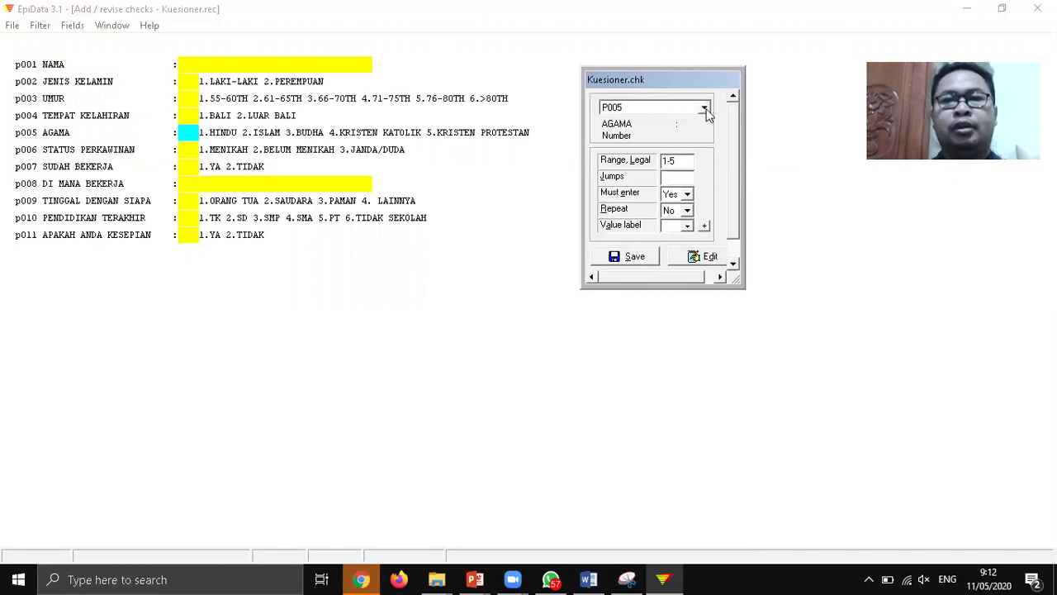
Step: For field P006 (STATUS PERKAWINAN), set Must enter to Yes and the legal range to 1-3
left_click(705, 107)
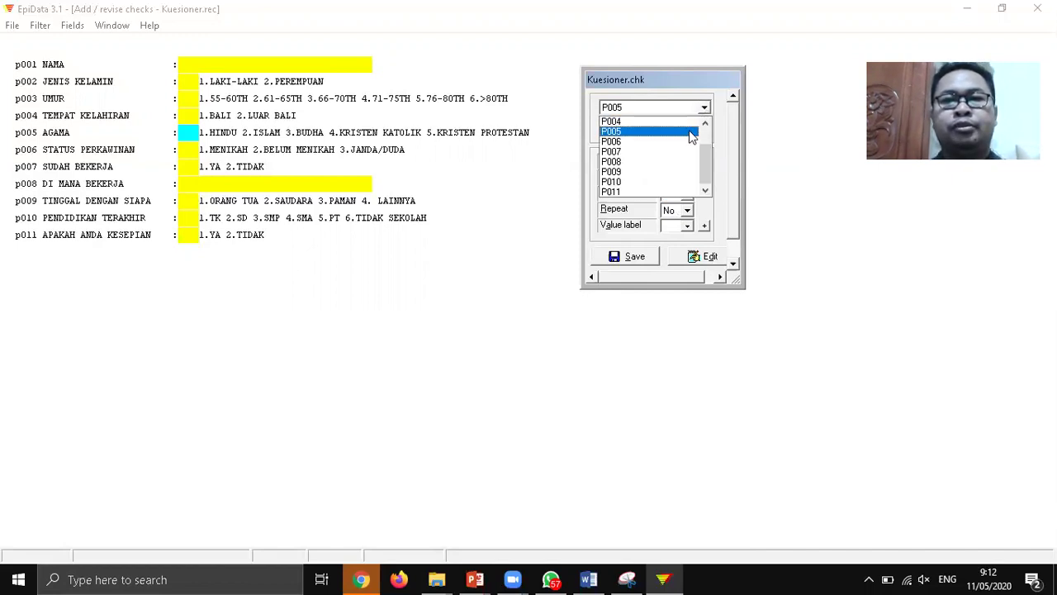
left_click(683, 142)
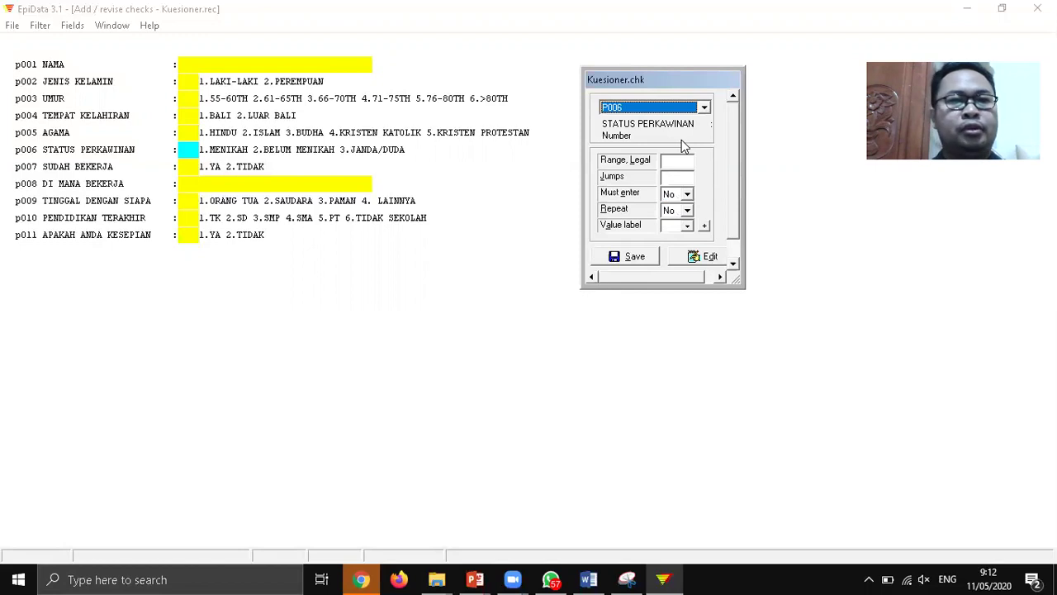
left_click(687, 195)
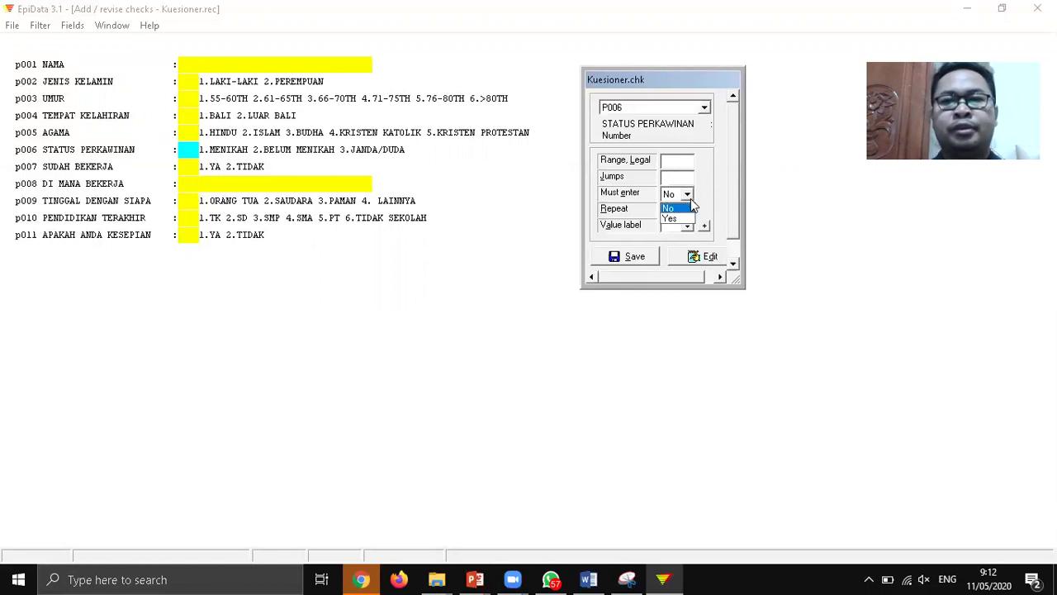
left_click(676, 220)
left_click(672, 163)
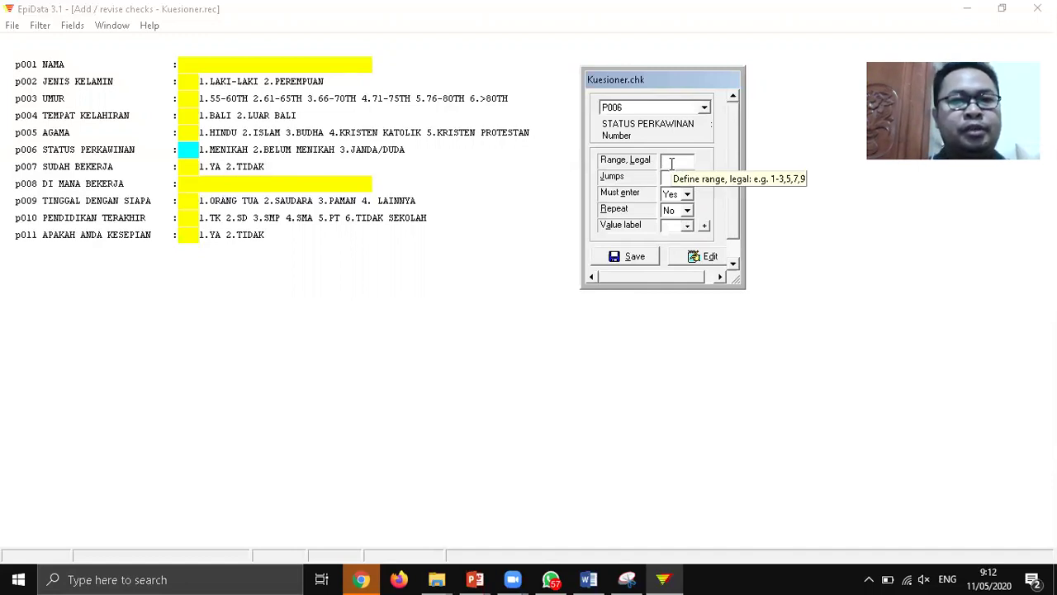
type("1-3")
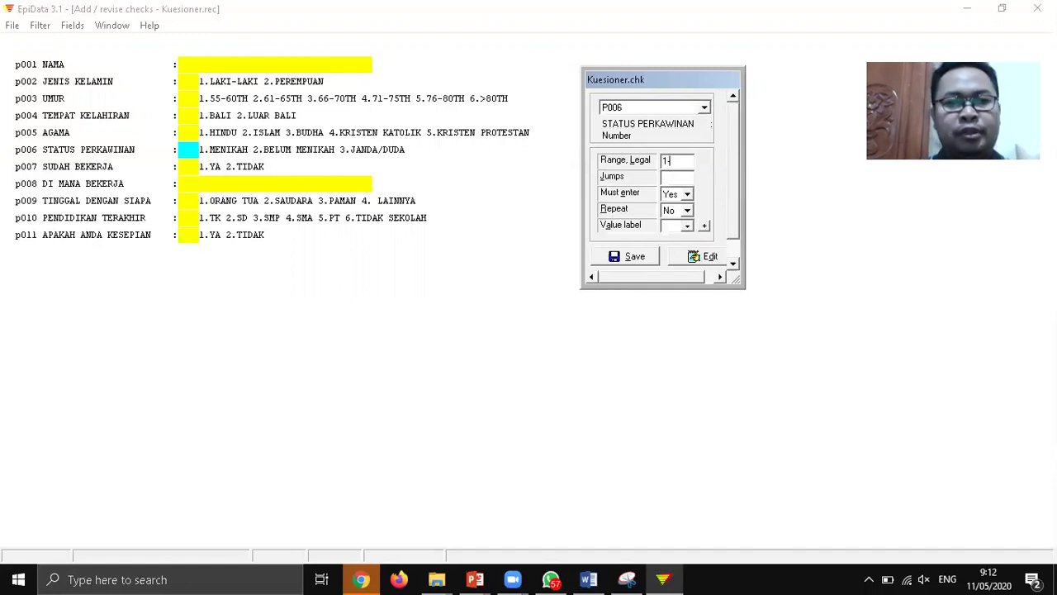
Step: Define the checks for field P007 (SUDAH BEKERJA): Must enter Yes, legal range 1-2 and jump 2>P009
left_click(704, 107)
left_click(661, 153)
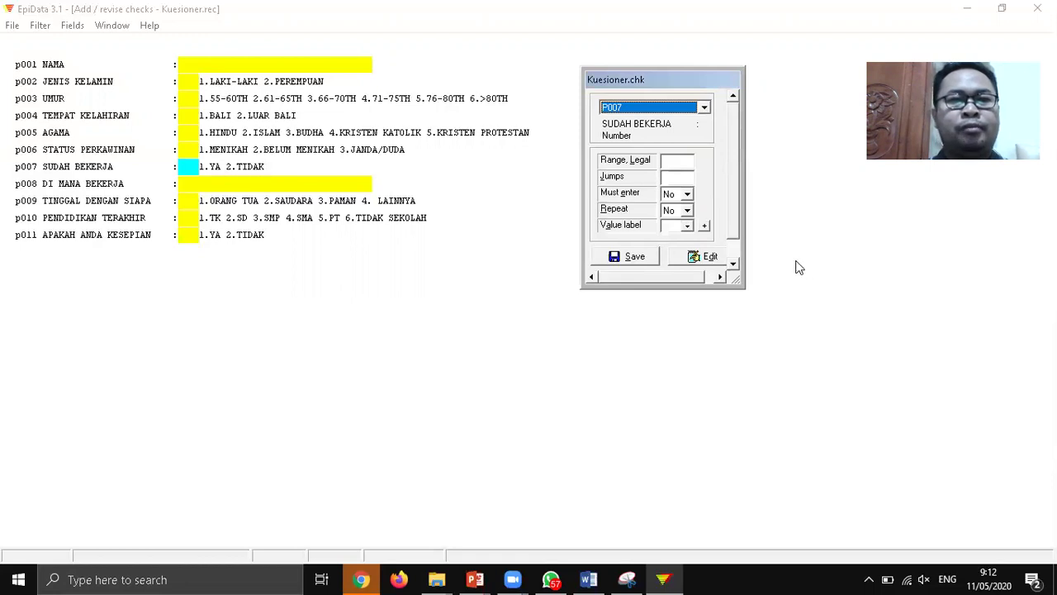
left_click(687, 210)
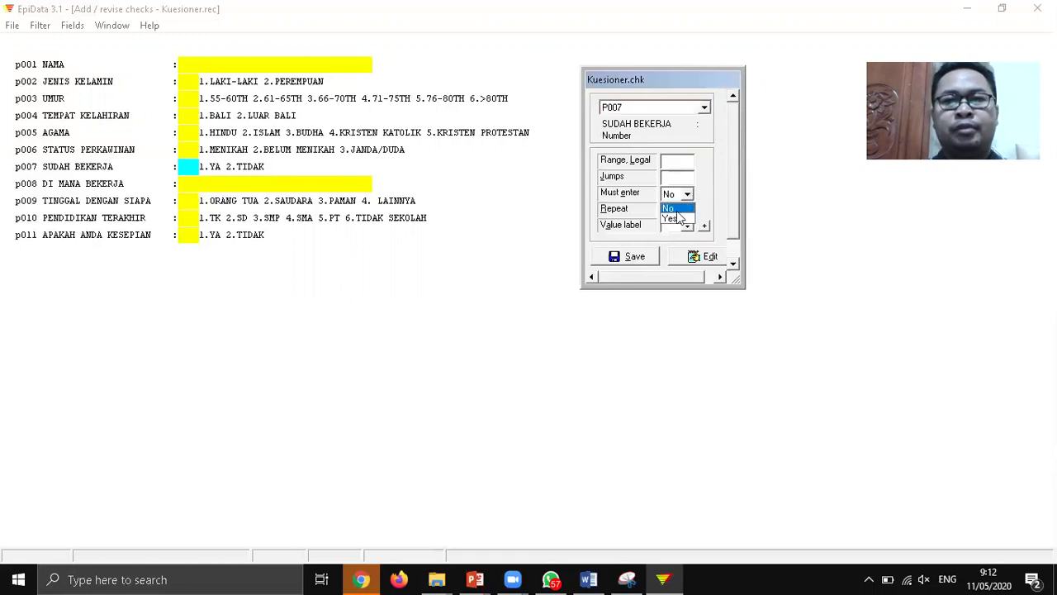
left_click(673, 218)
left_click(677, 162)
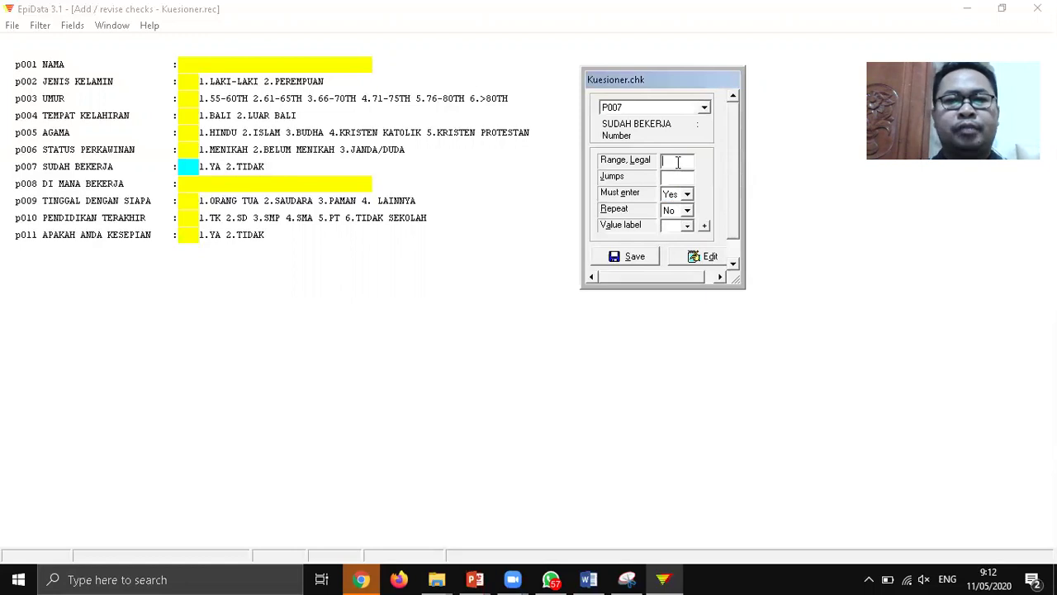
type("1-2")
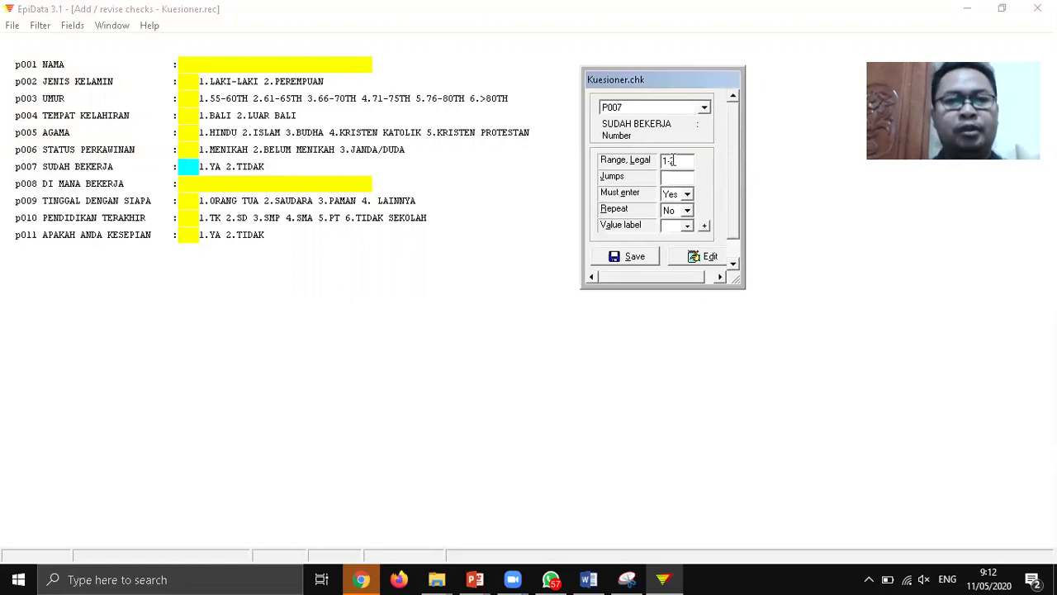
key("Tab")
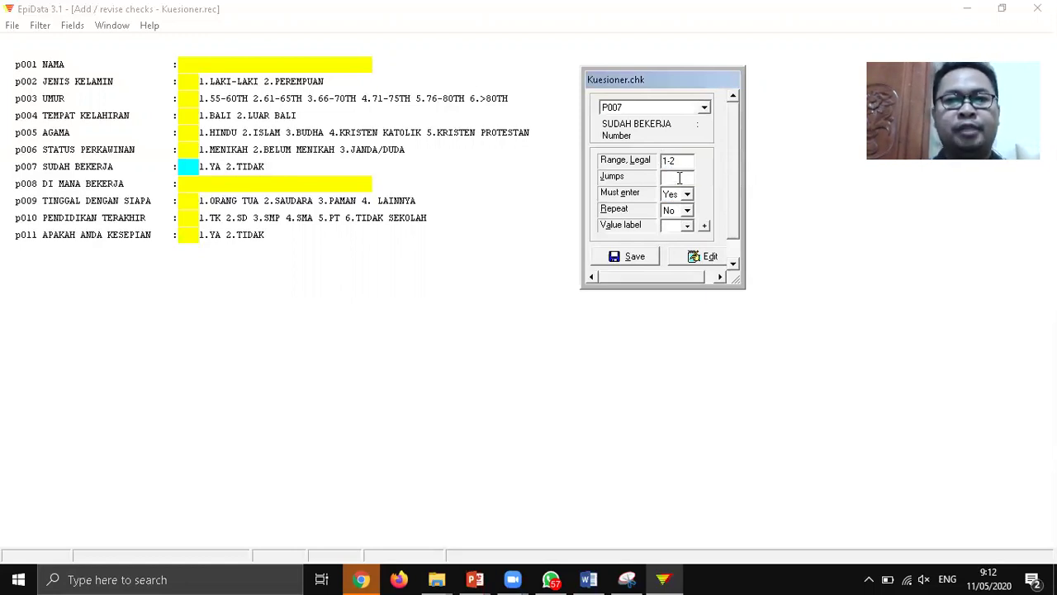
type("2>P009")
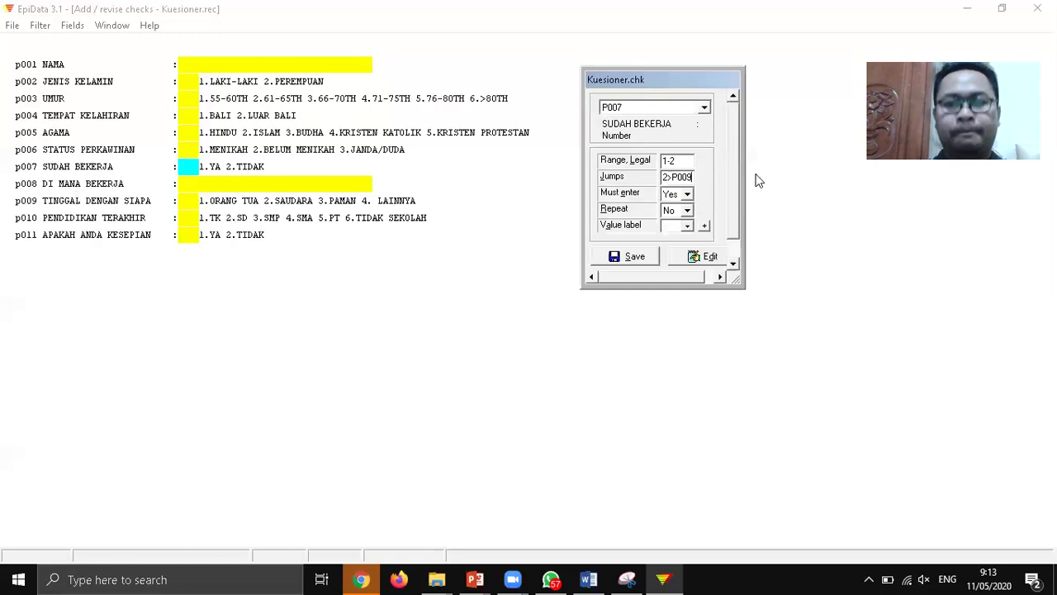
Step: Skip P008 without adding checks, and for field P009 (TINGGAL DENGAN SIAPA) set Must enter to Yes and the legal range to 1-4
left_click(704, 109)
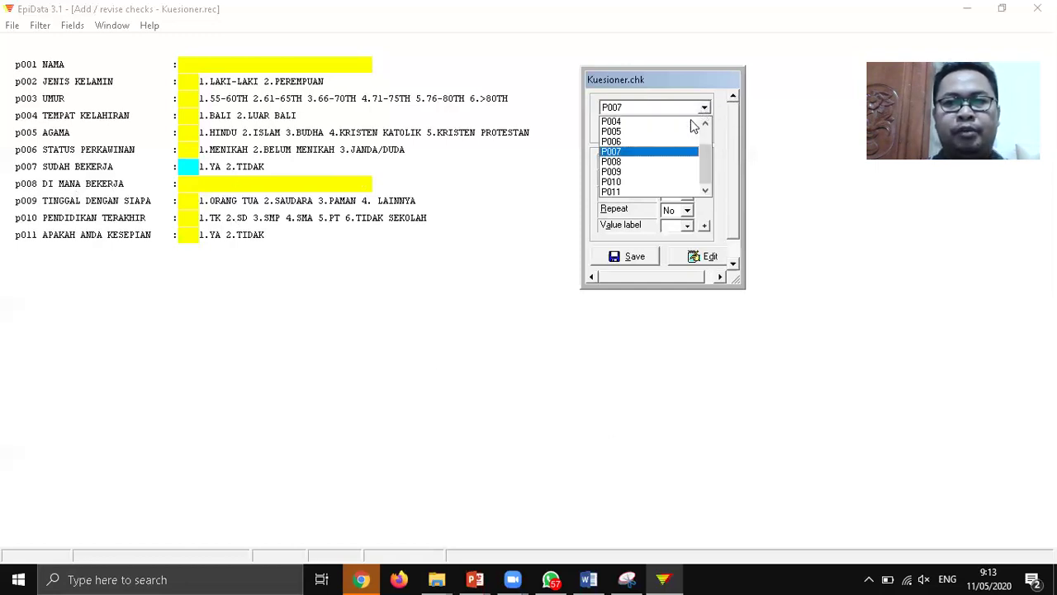
left_click(652, 163)
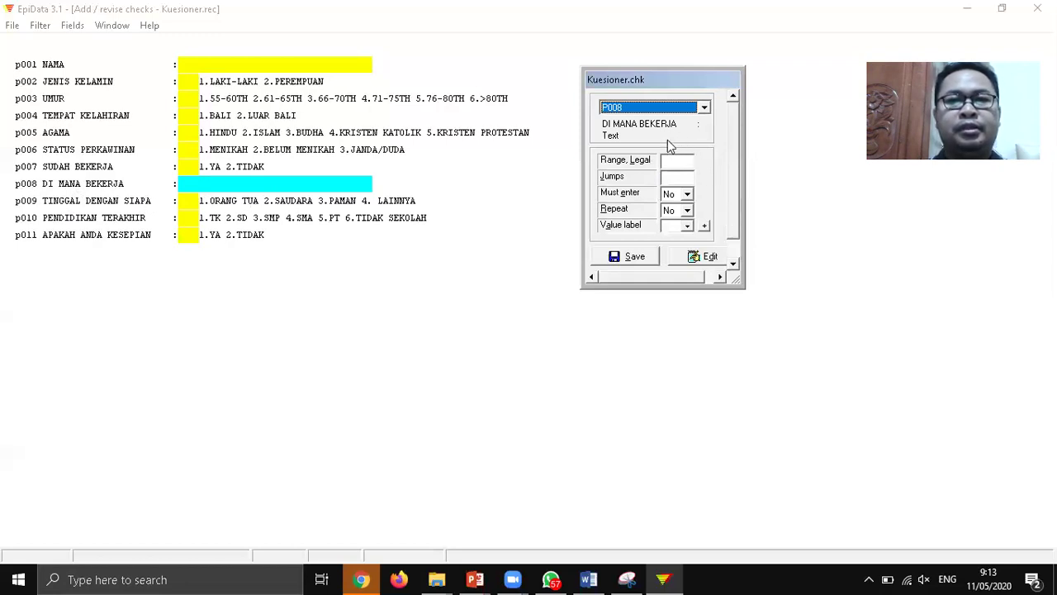
left_click(704, 108)
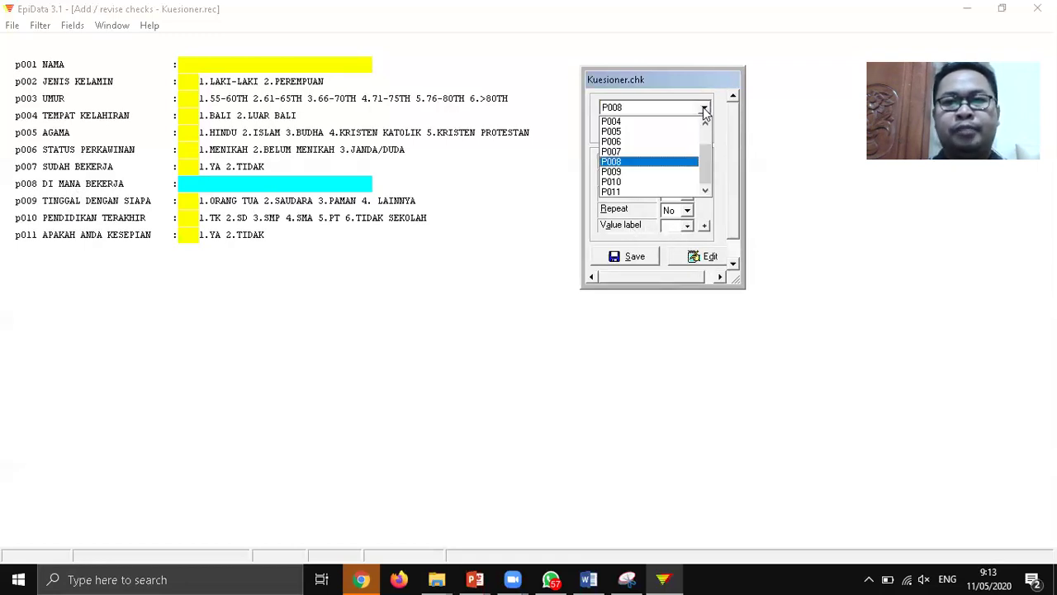
left_click(661, 175)
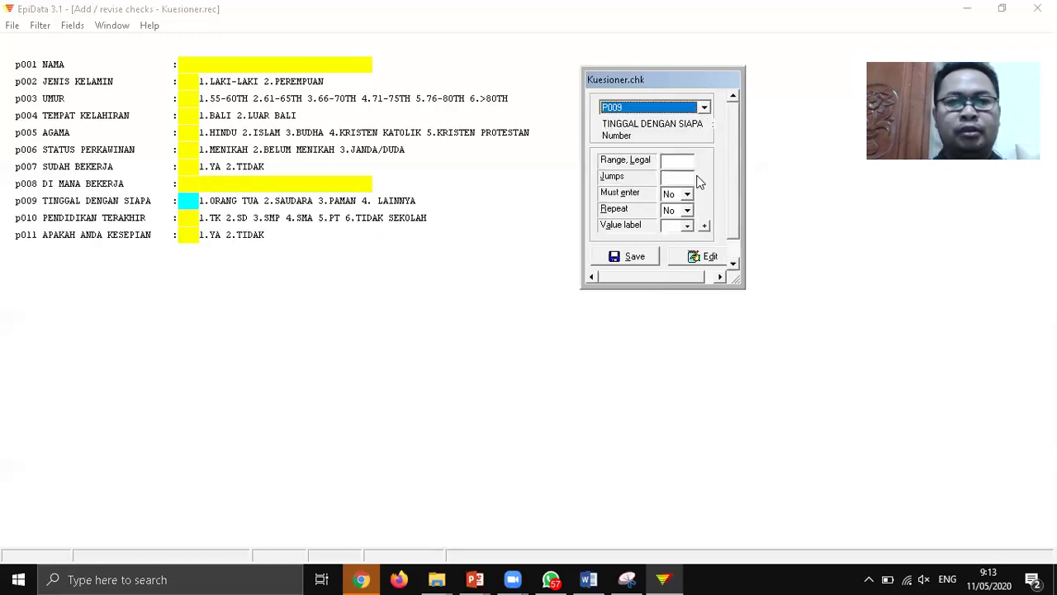
left_click(688, 194)
left_click(673, 214)
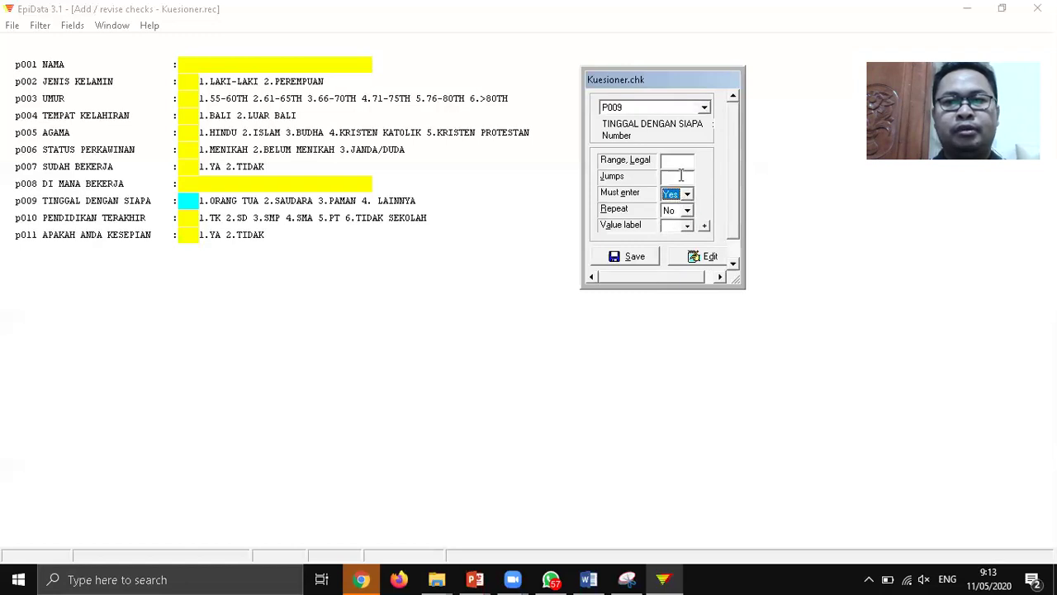
left_click(684, 163)
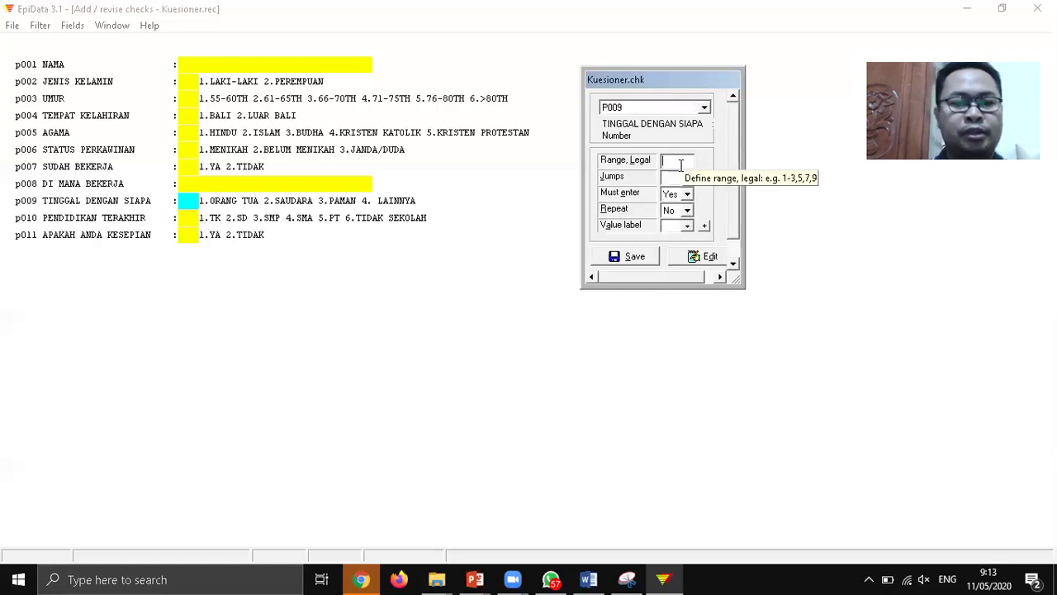
type("1-4")
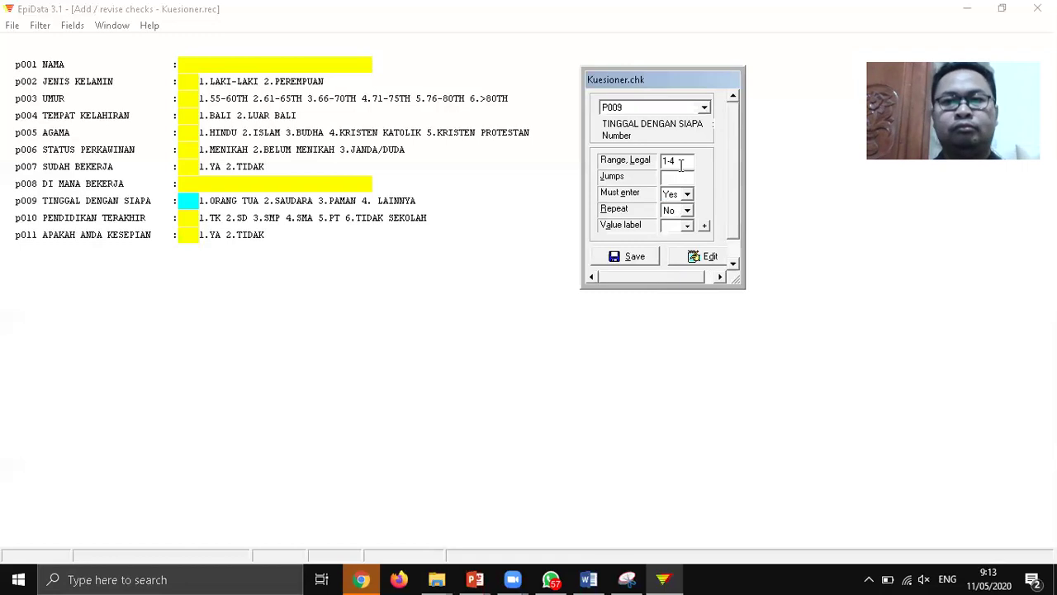
Step: For field P010 (PENDIDIKAN TERAKHIR), set Must enter to Yes and the legal range to 1-6
left_click(703, 107)
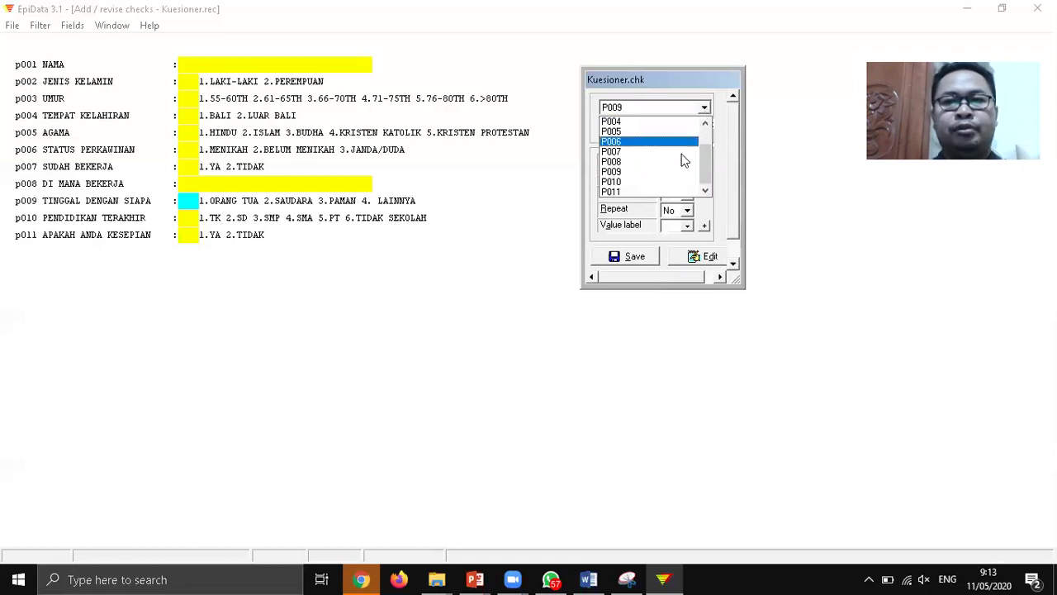
left_click(657, 182)
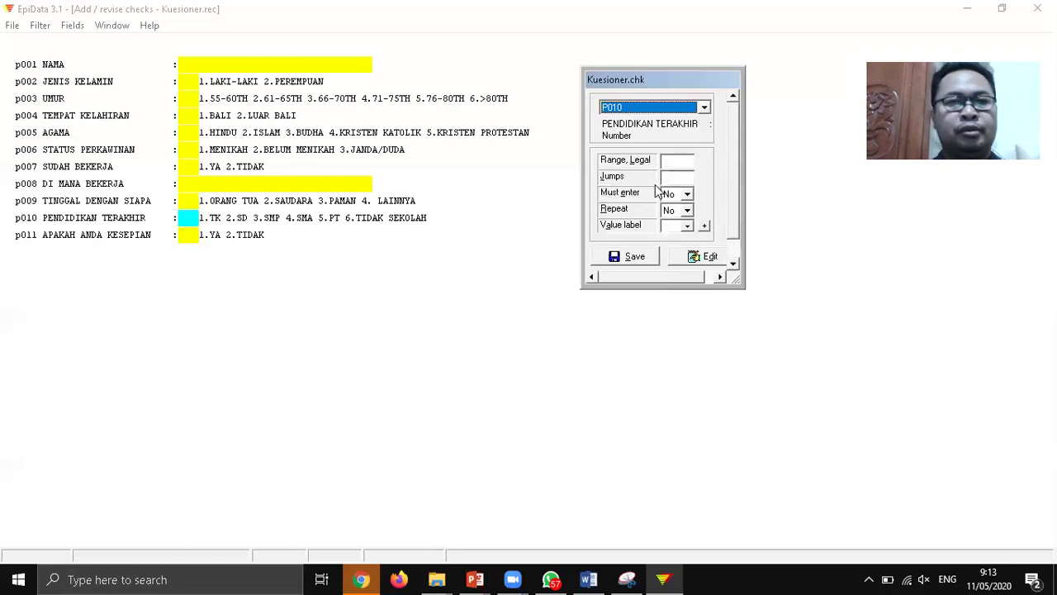
left_click(688, 195)
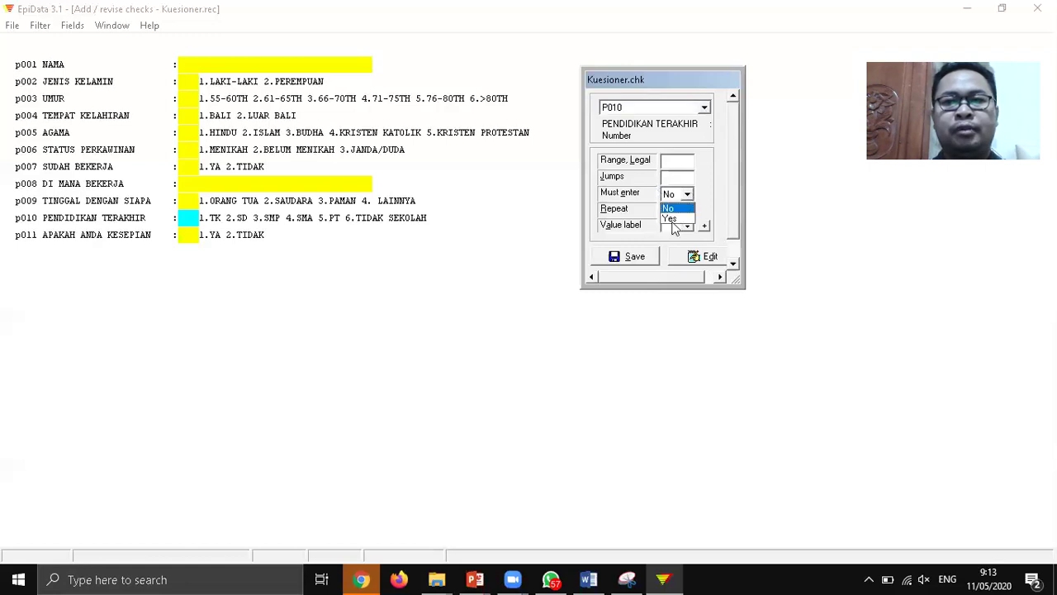
left_click(673, 218)
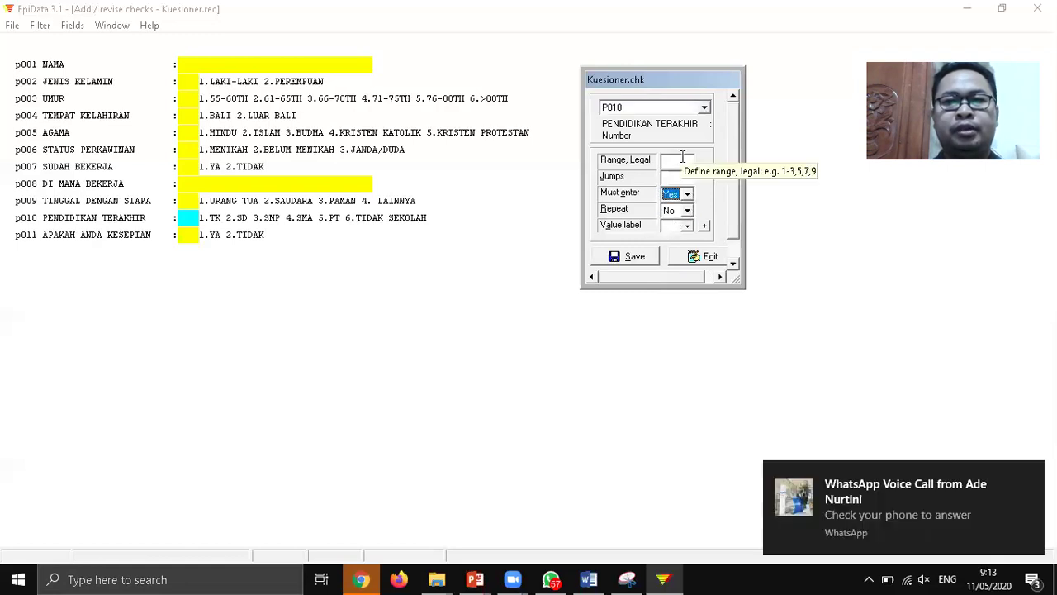
left_click(682, 159)
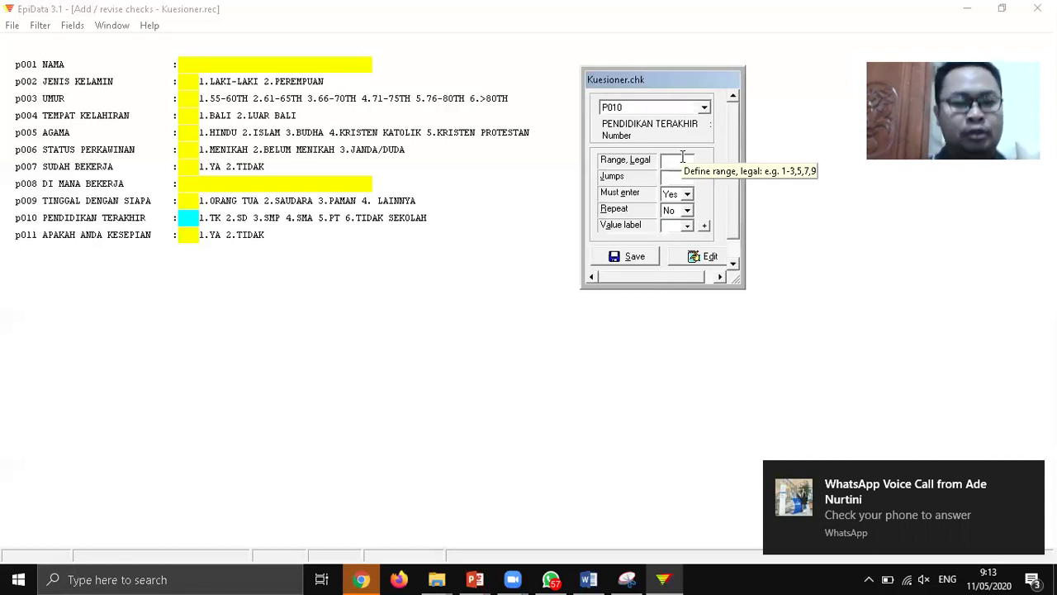
type("1-6")
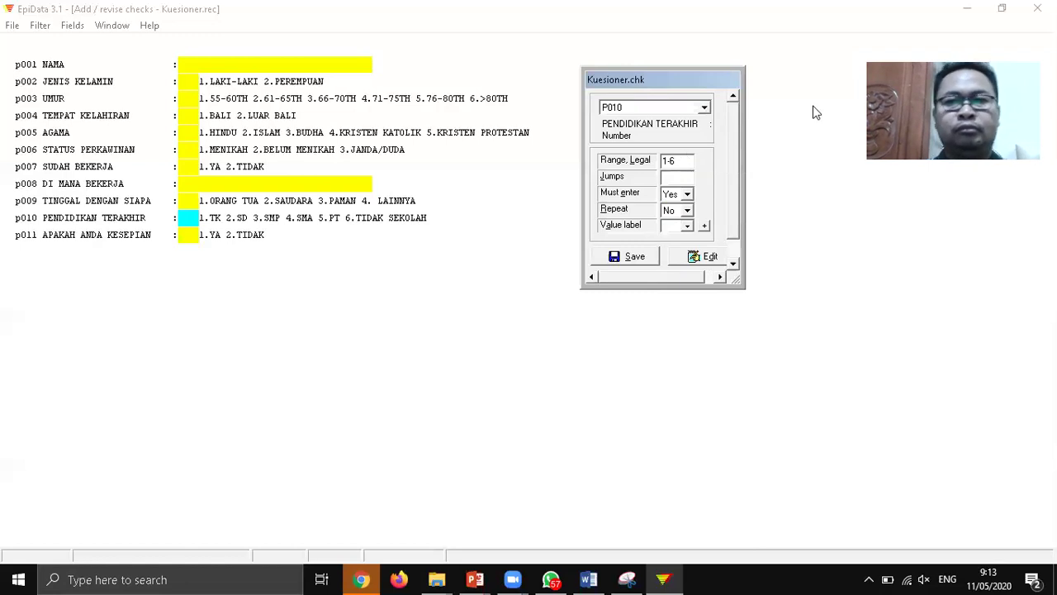
Step: For field P011 (APAKAH ANDA KESEPIAN), set Must enter to Yes and the legal range to 1-2, and save the checks
left_click(705, 107)
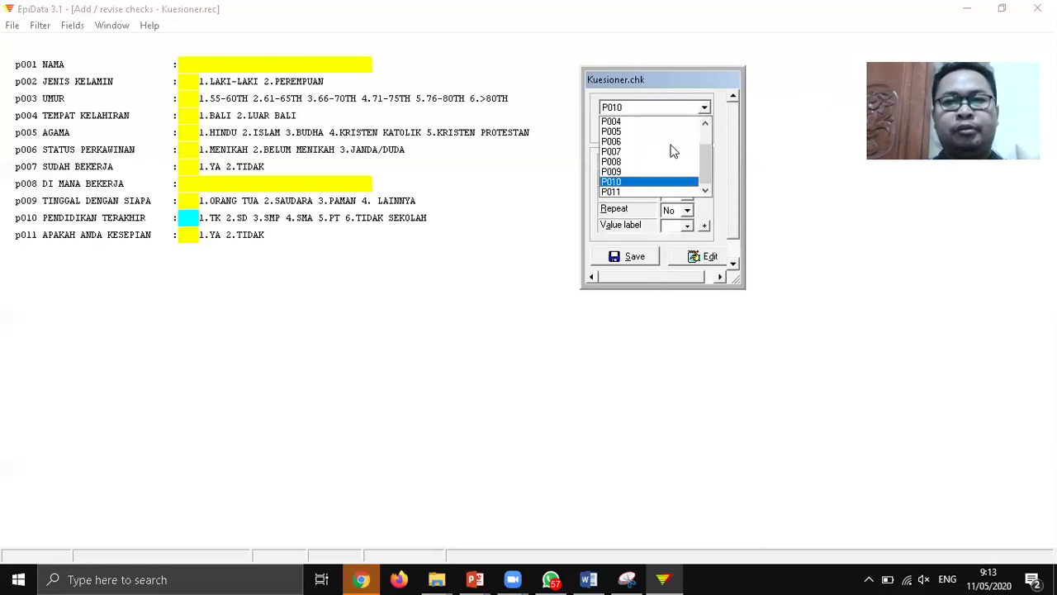
left_click(632, 192)
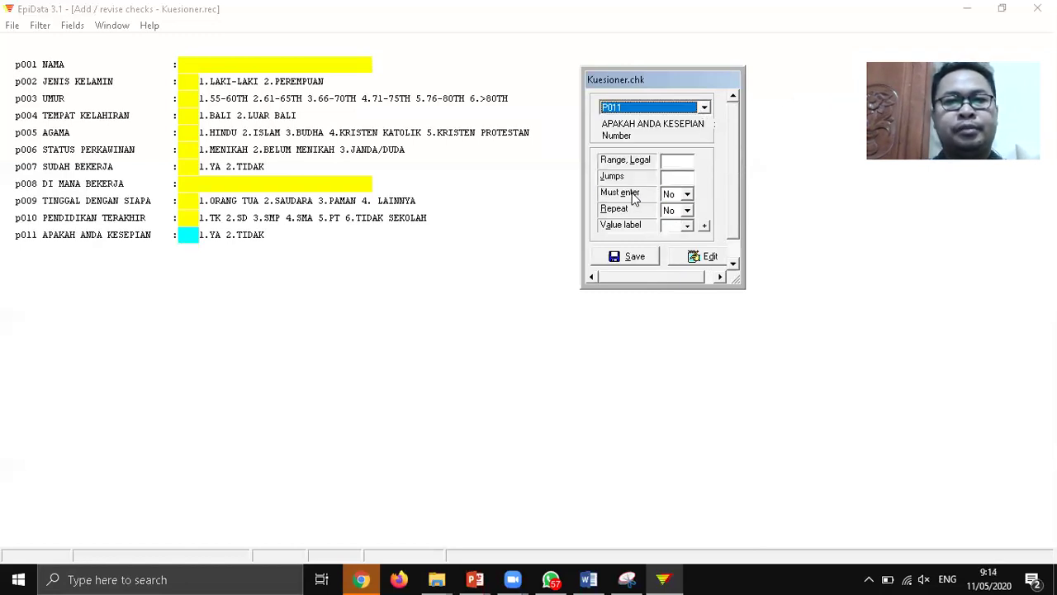
left_click(687, 195)
left_click(675, 218)
left_click(679, 165)
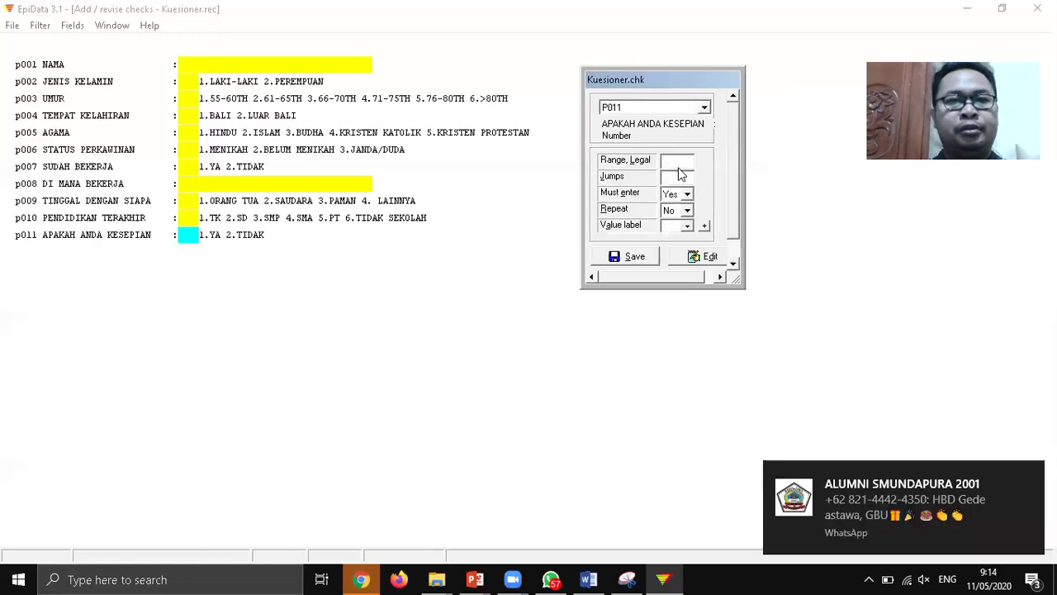
type("1-2")
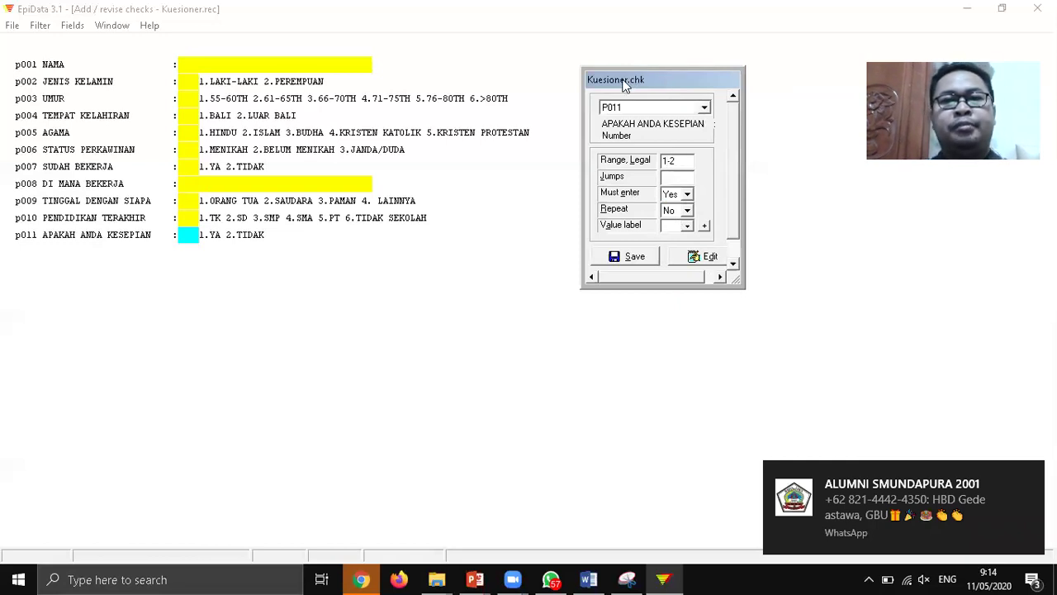
left_click(636, 259)
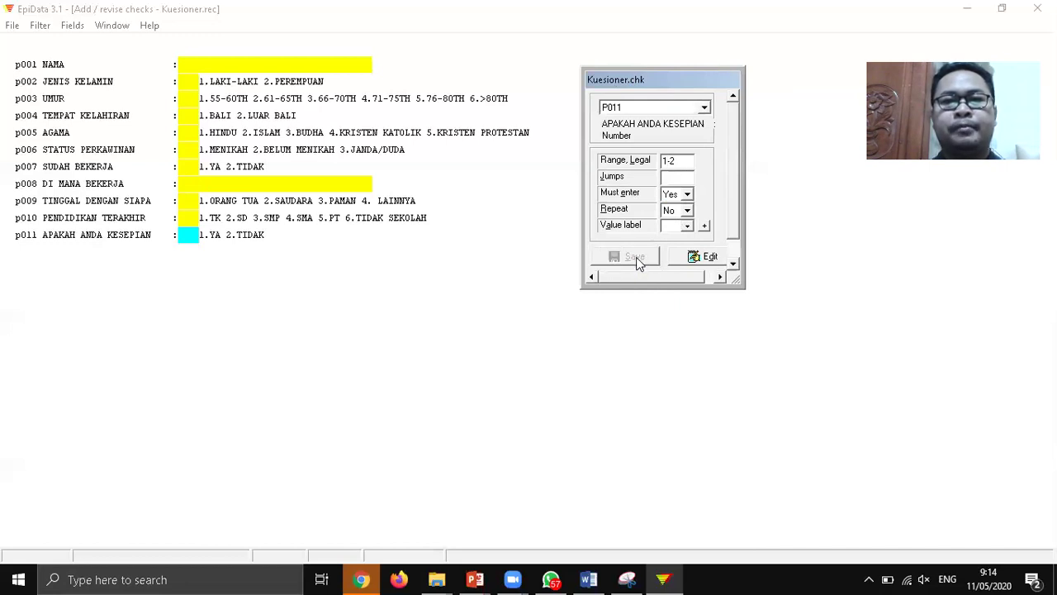